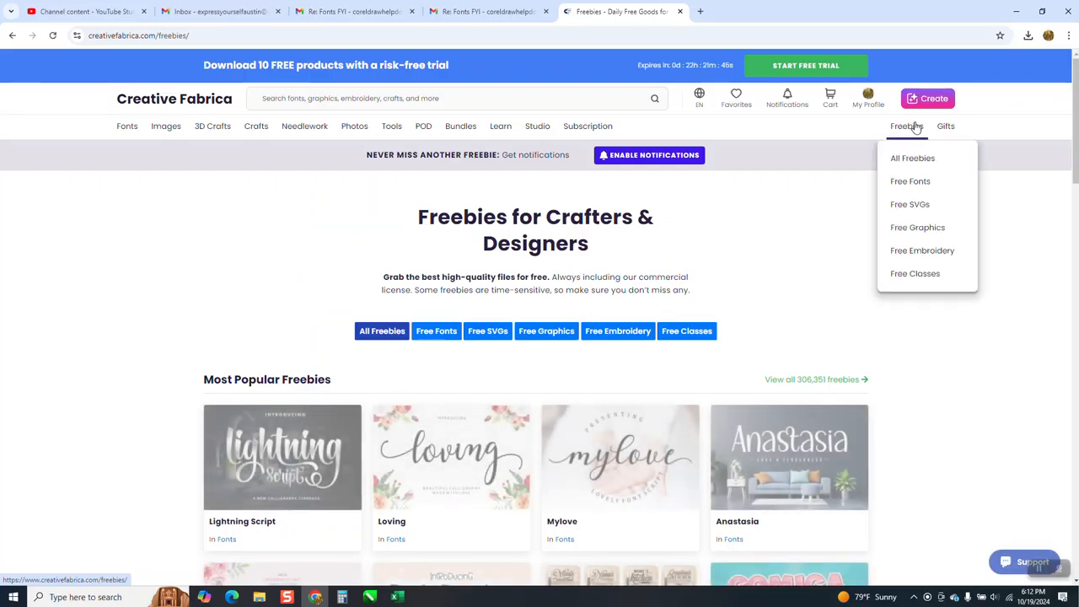
Browse the free graphics freebies and open the Flora a-Z Alphabet Split Monogram product page
mouse_move(908, 127)
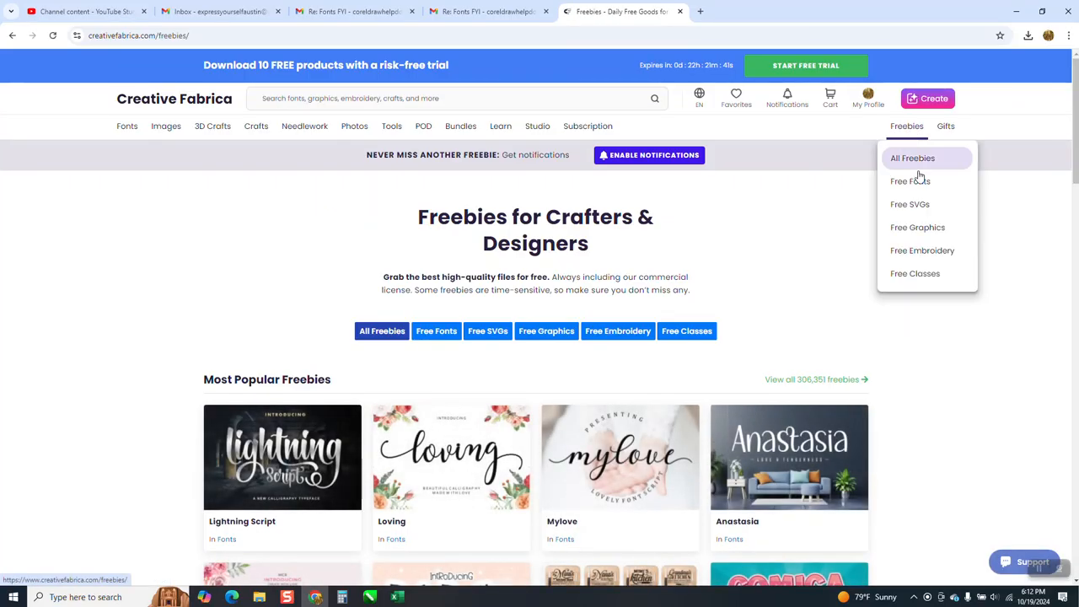
left_click(917, 227)
scroll(889, 266, "down", 15)
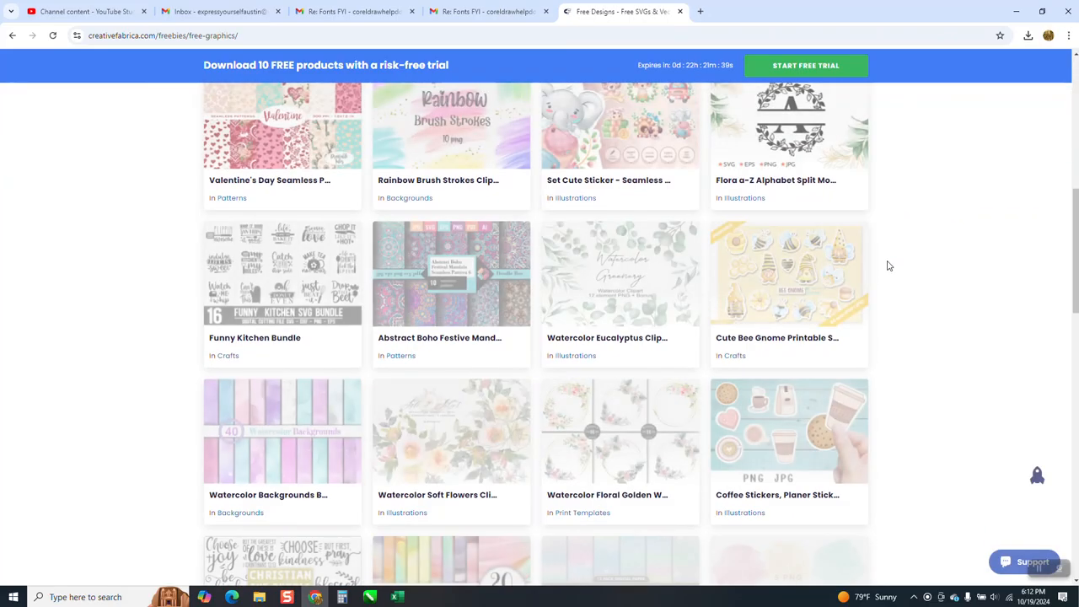
scroll(894, 264, "up", 10)
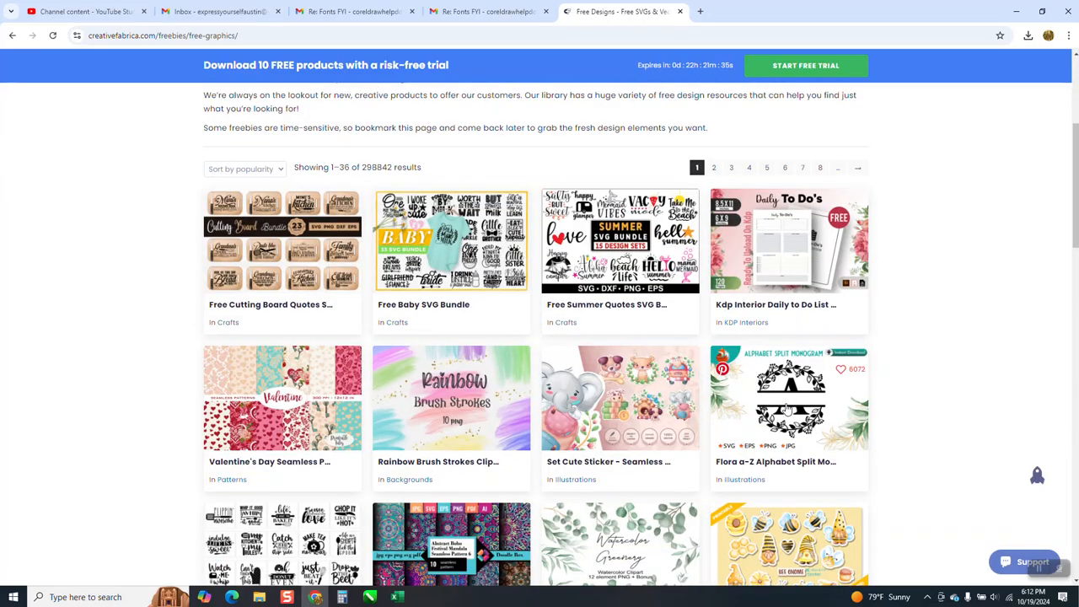
left_click(787, 408)
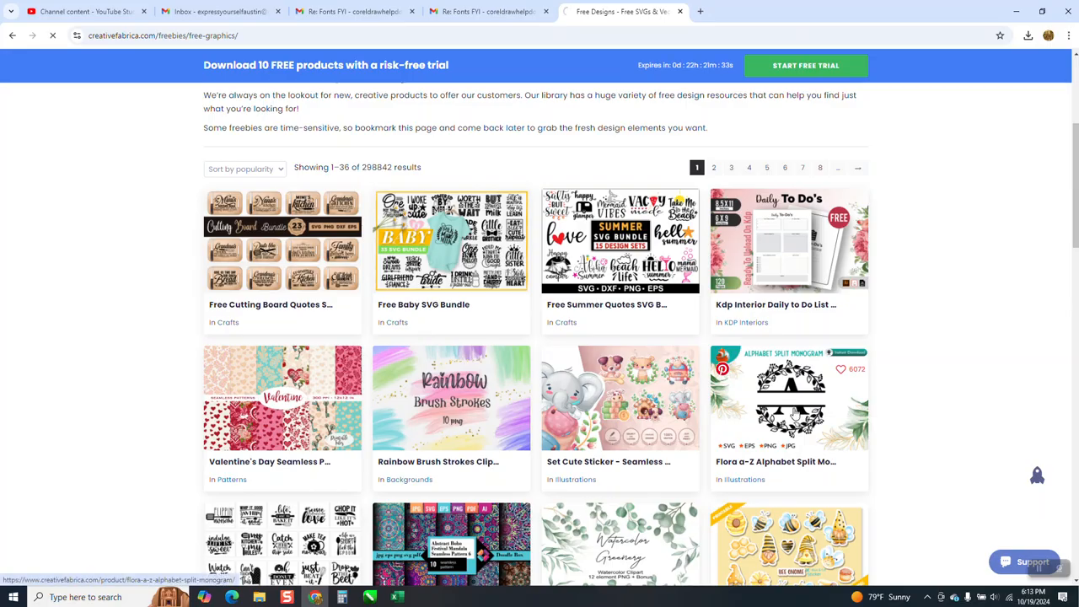
left_click(638, 268)
Show the most recent Flora-aZ-Alphabet-Split-Monogram zip from the download history in its folder
left_click(1028, 36)
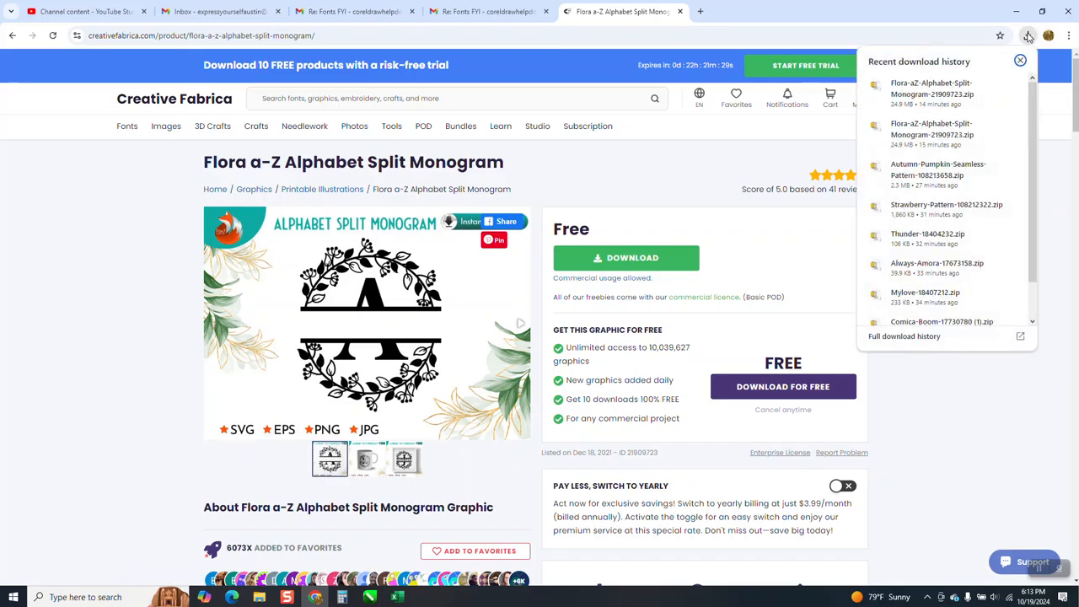
right_click(939, 88)
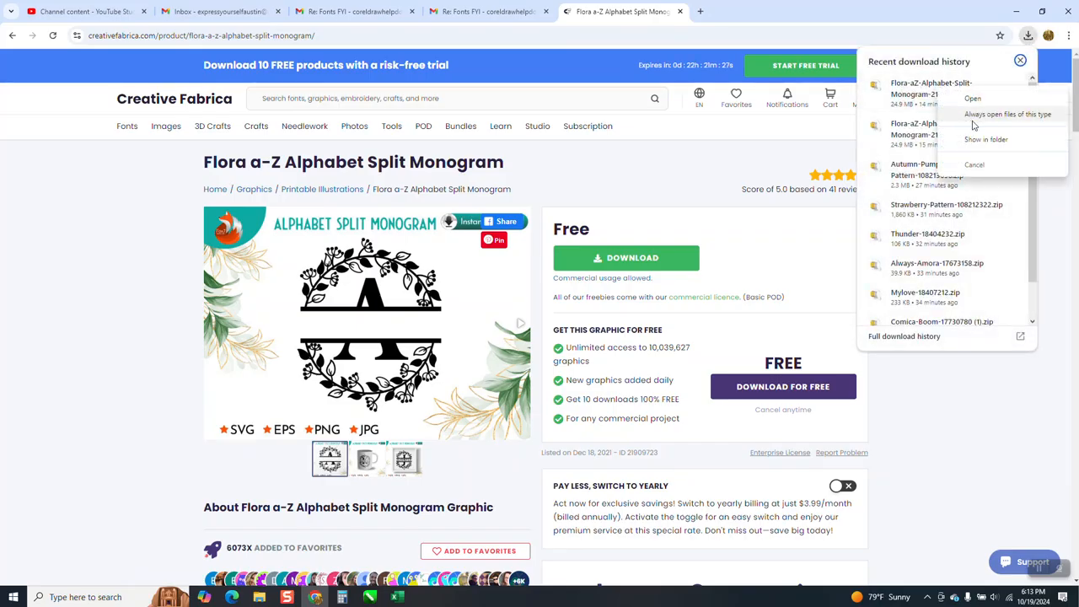
left_click(982, 141)
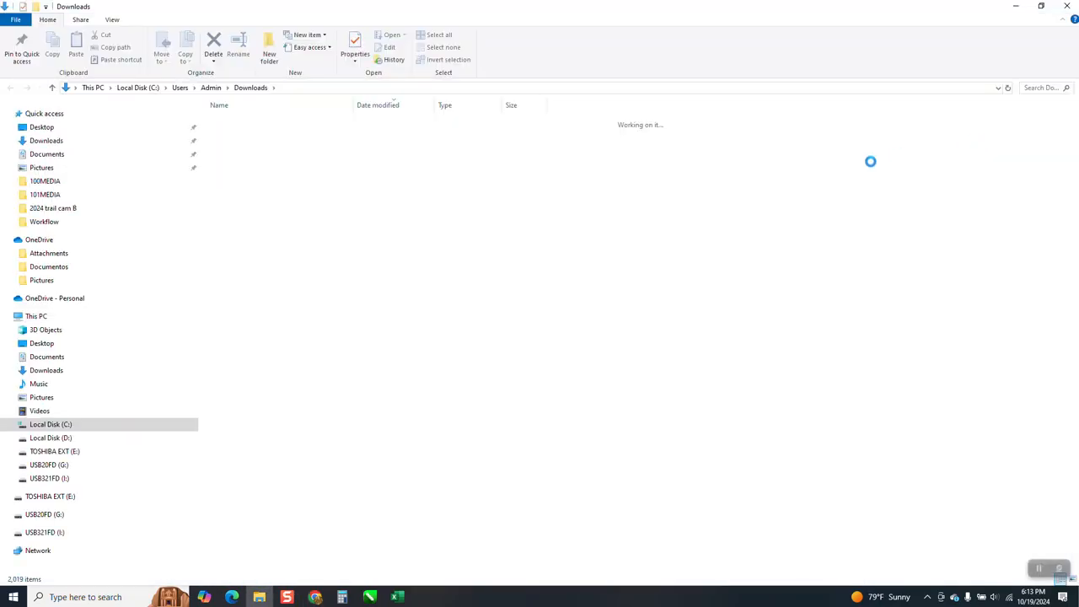
Open the Flora-aZ-Alphabet-Split-Monogram zip with Windows Explorer and go into its SVG folder
right_click(267, 142)
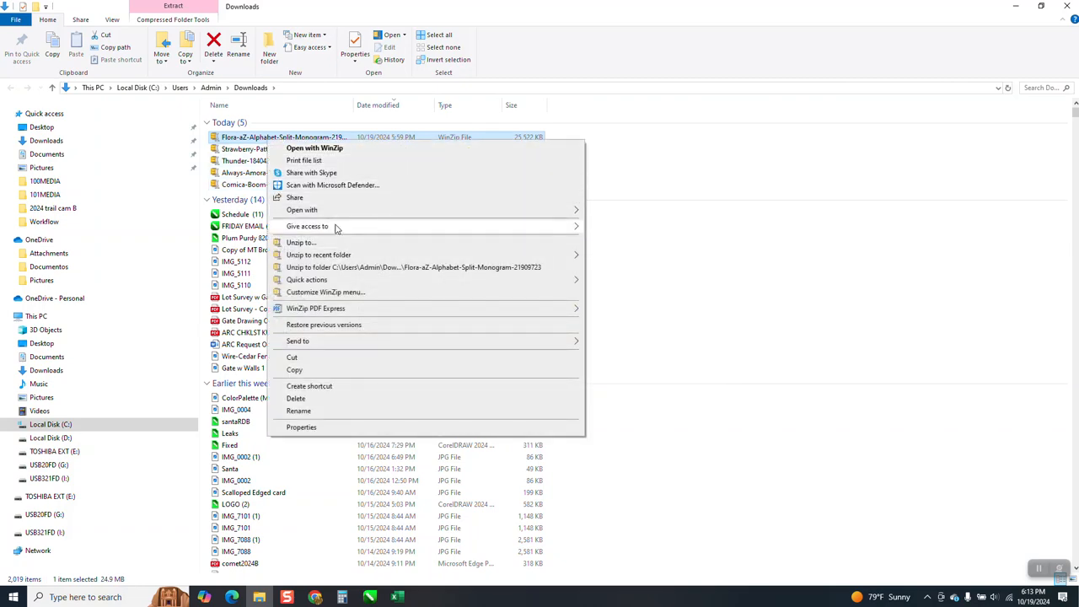
mouse_move(510, 210)
left_click(621, 212)
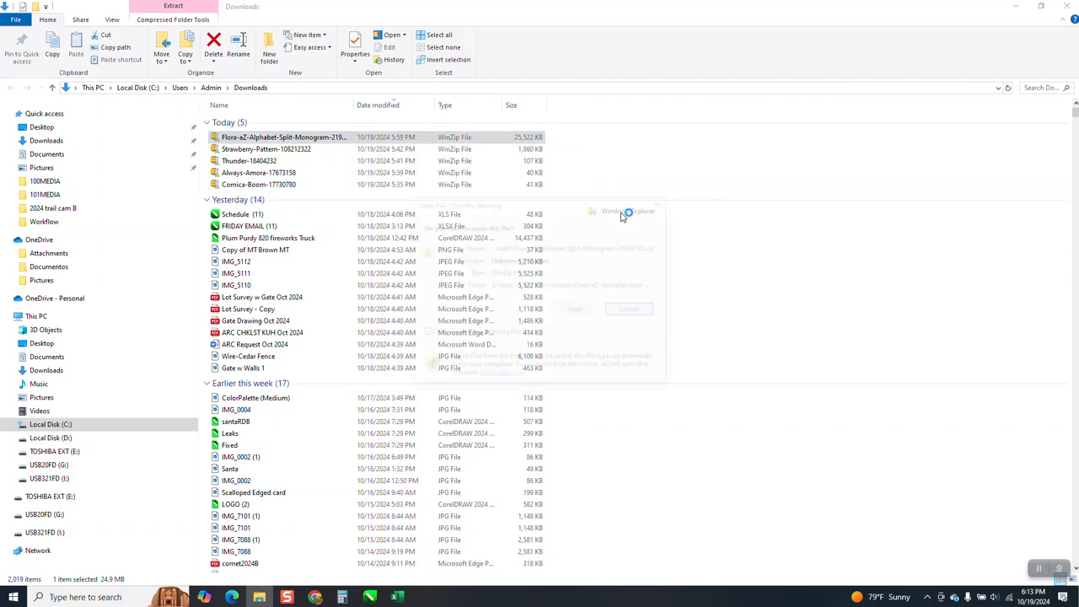
left_click(590, 314)
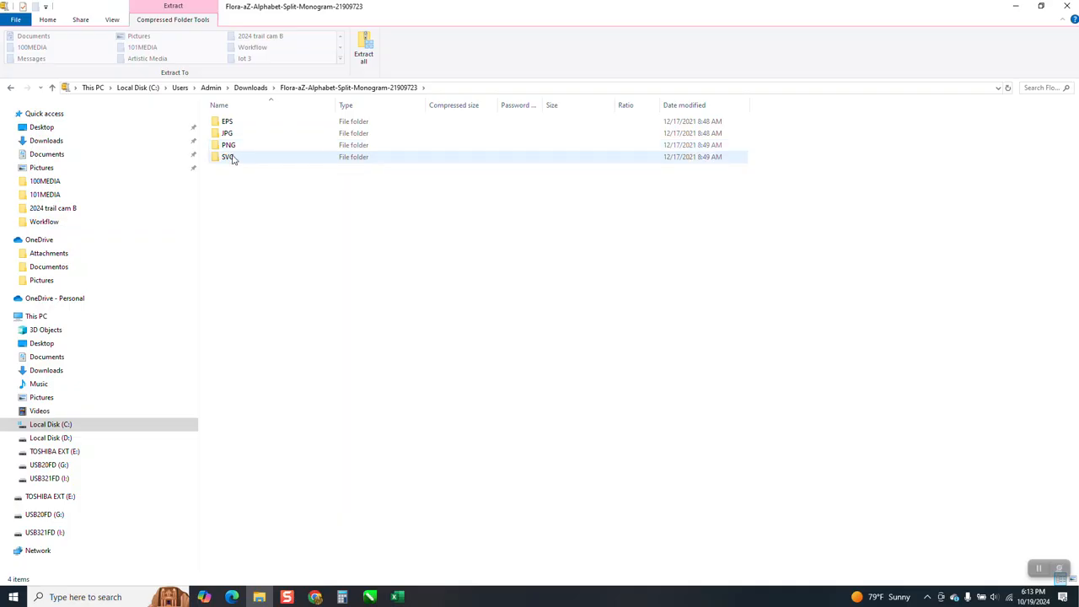
left_click(233, 162)
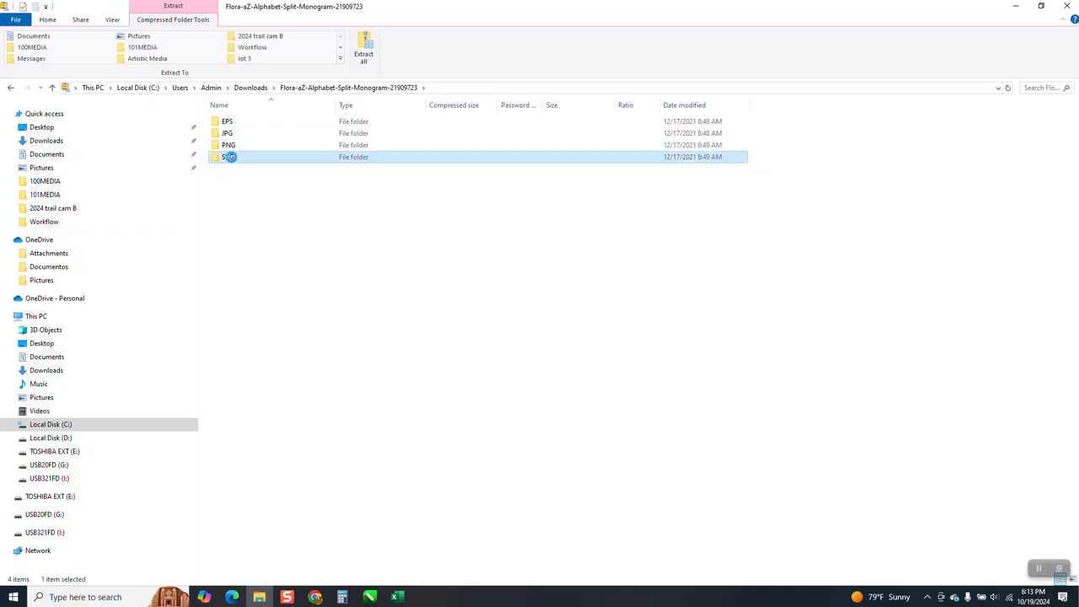
double_click(234, 161)
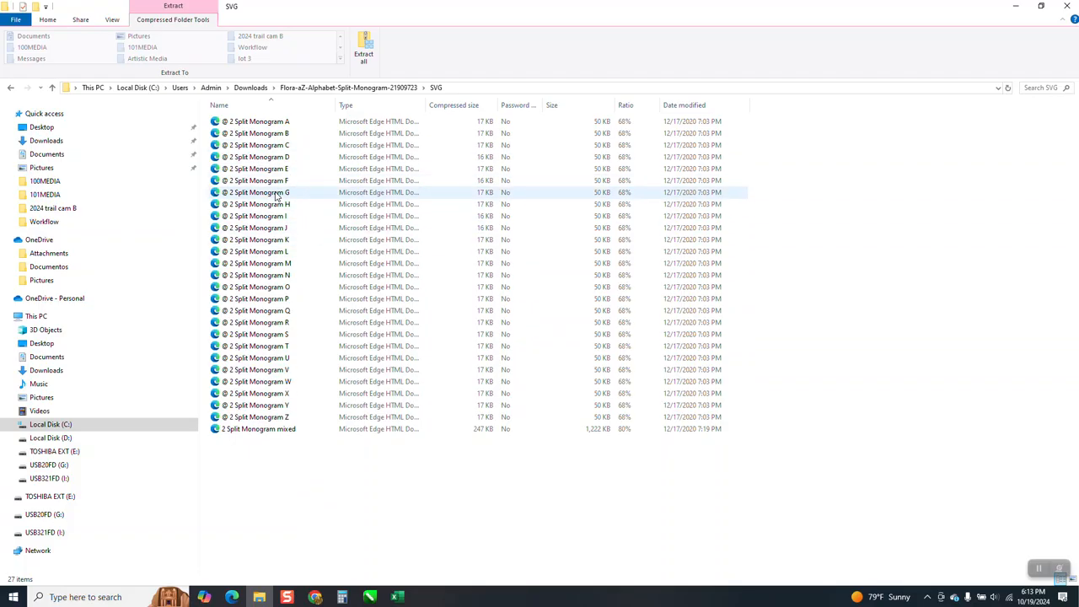
Preview the @ 2 Split Monogram G file in the browser and close it
right_click(276, 194)
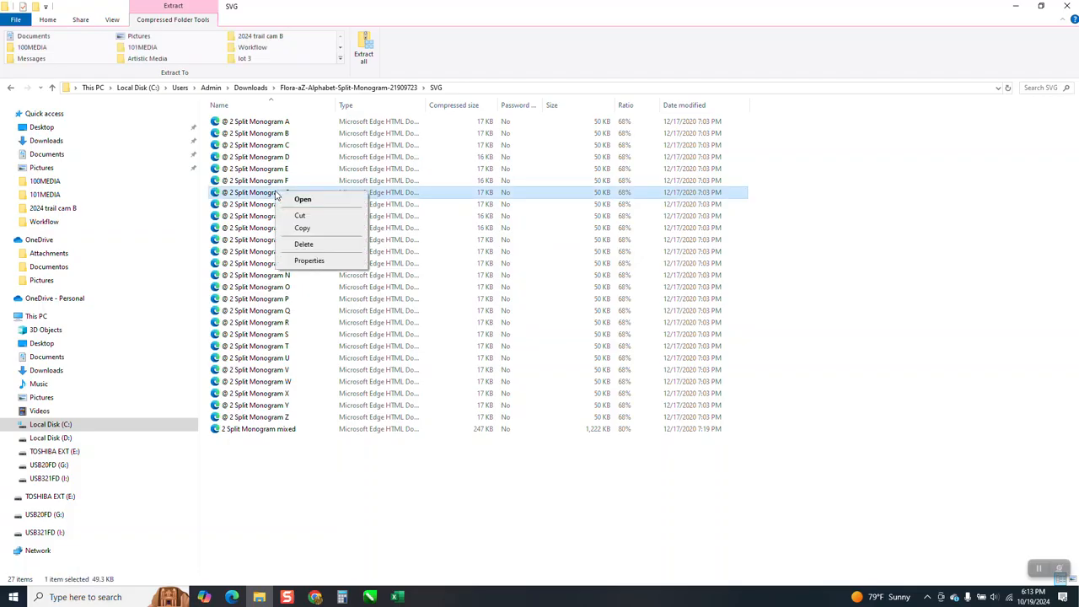
left_click(303, 201)
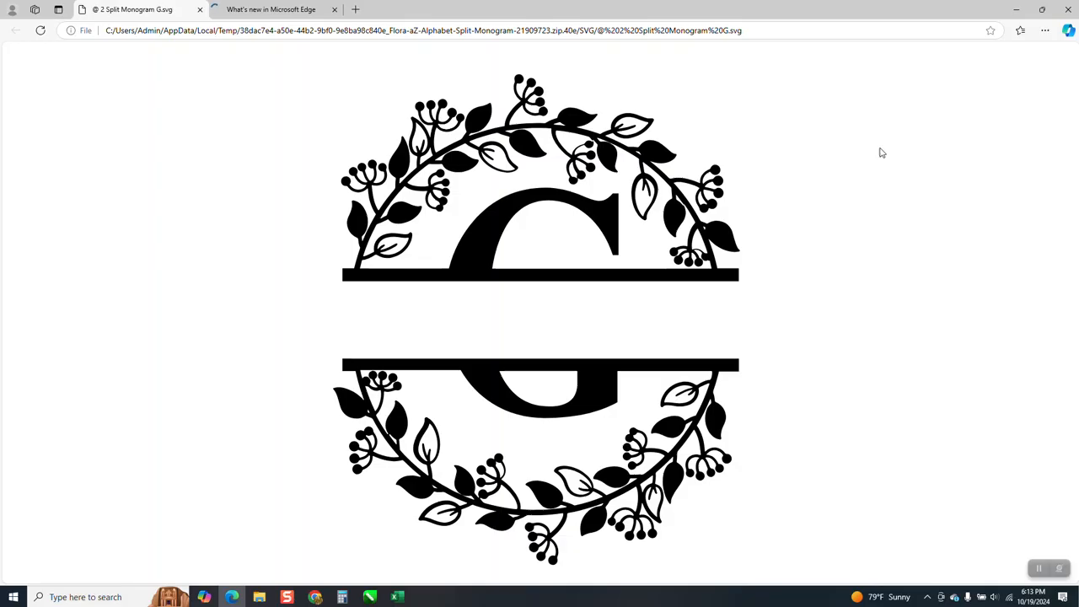
left_click(1069, 12)
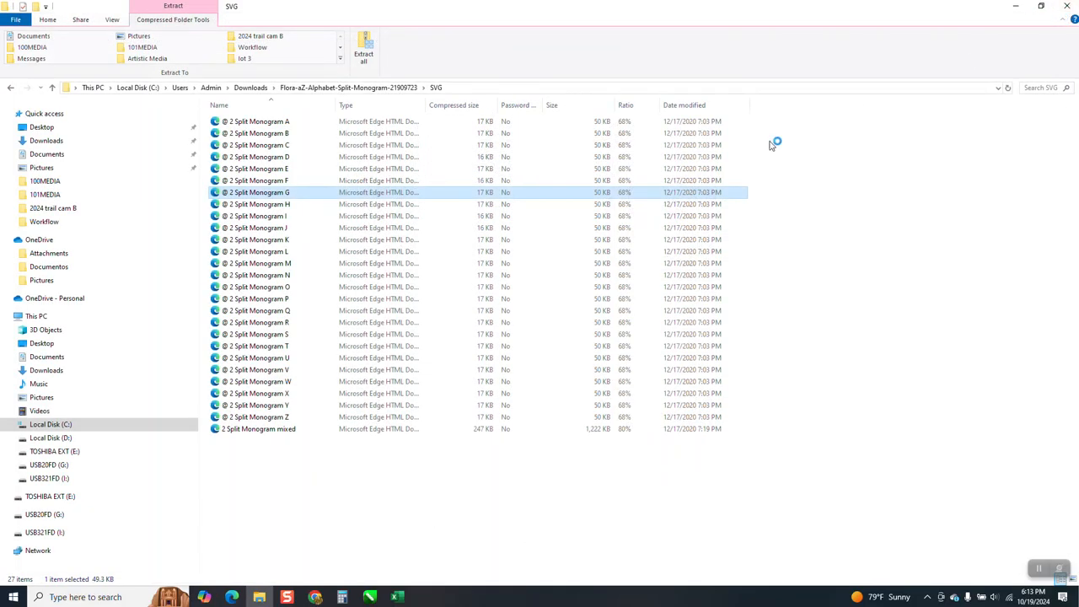
double_click(284, 196)
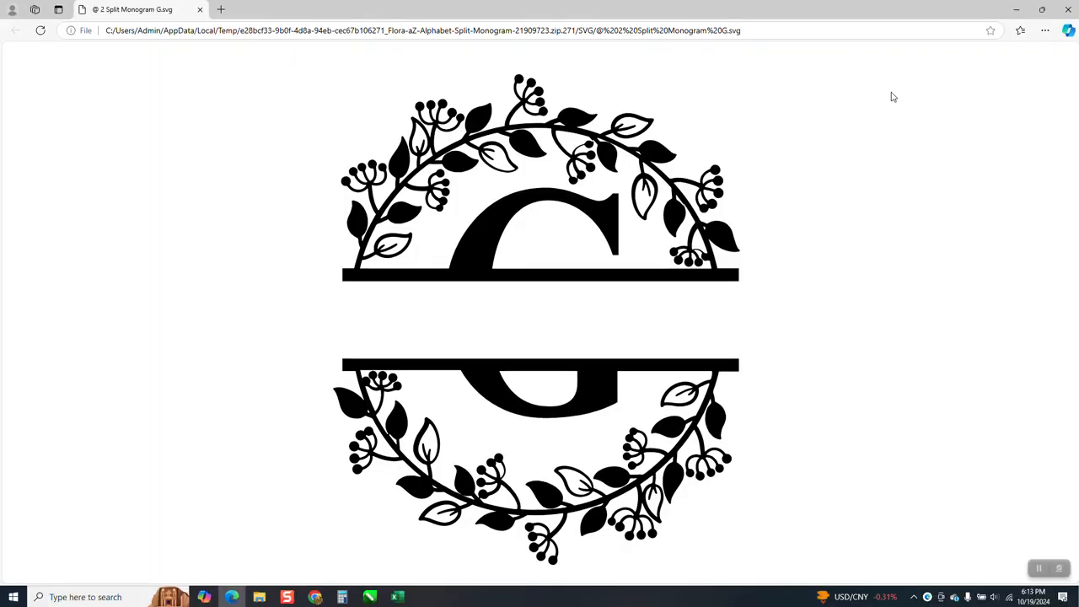
left_click(1068, 9)
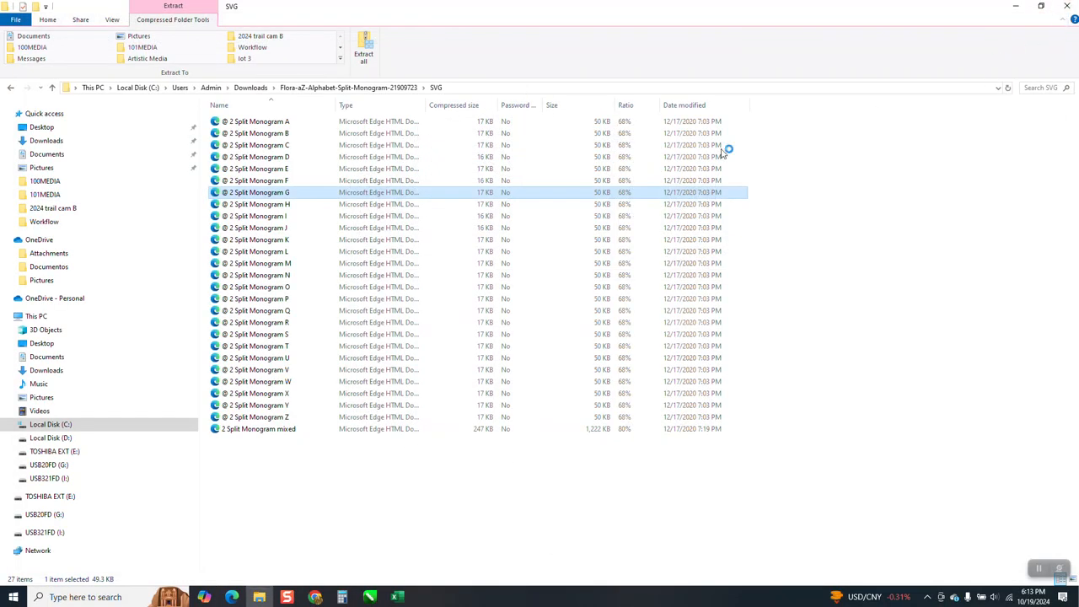
Open the @ 2 Split Monogram H file and save it as the SVG file h in the OneDrive Pictures folder
double_click(287, 205)
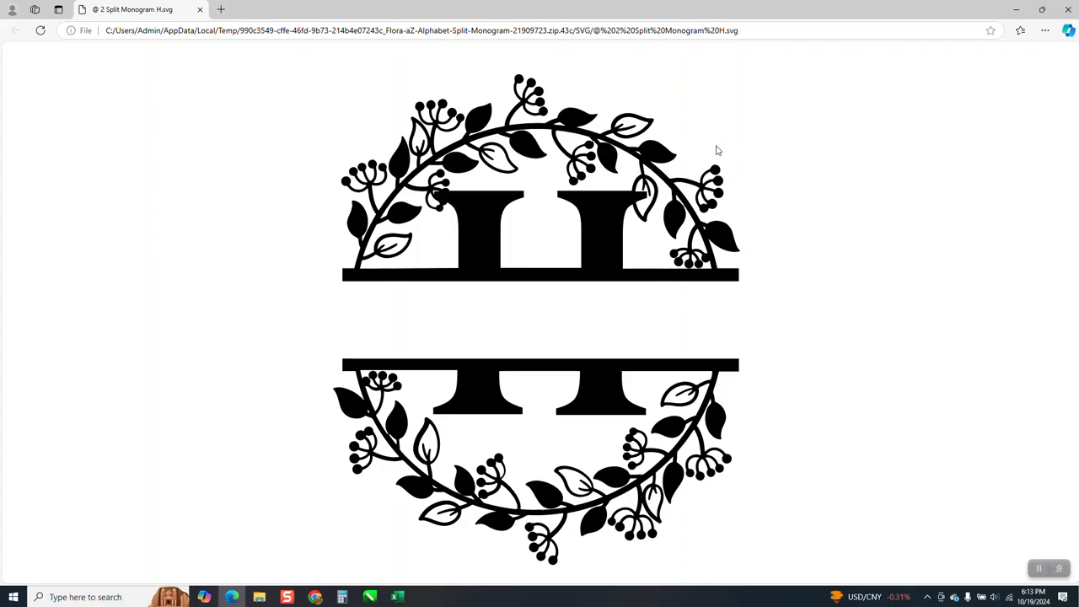
right_click(655, 168)
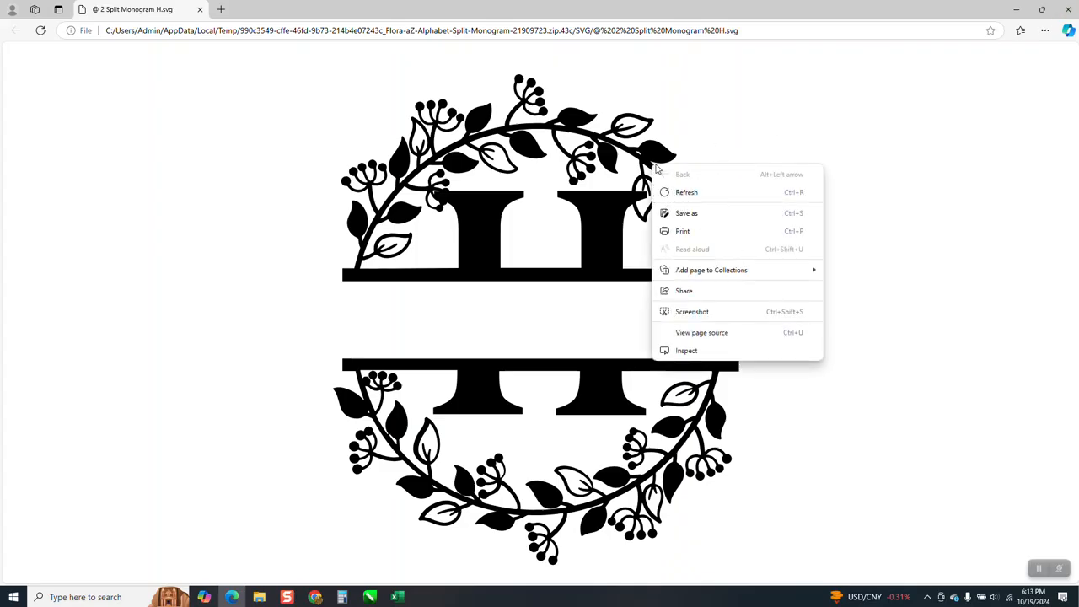
left_click(693, 214)
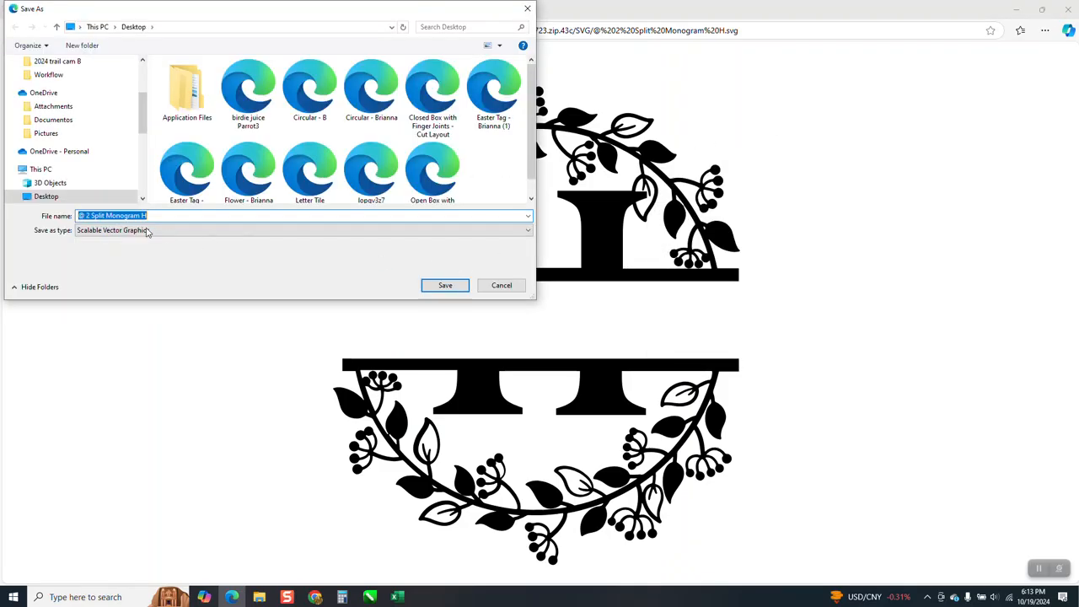
key("BackSpace")
key("ctrl+z")
type("h")
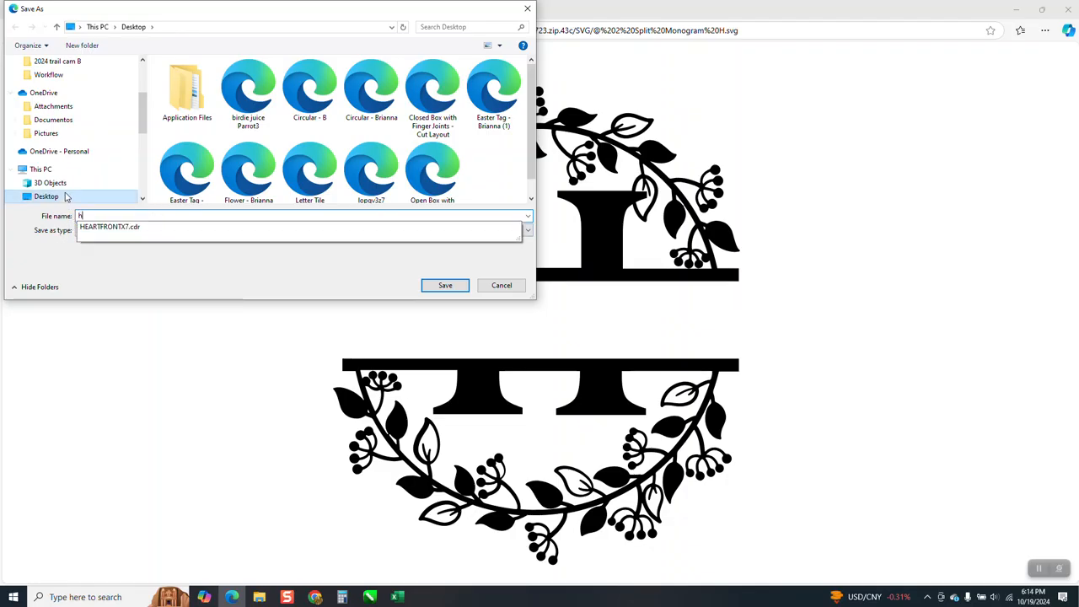
left_click(48, 135)
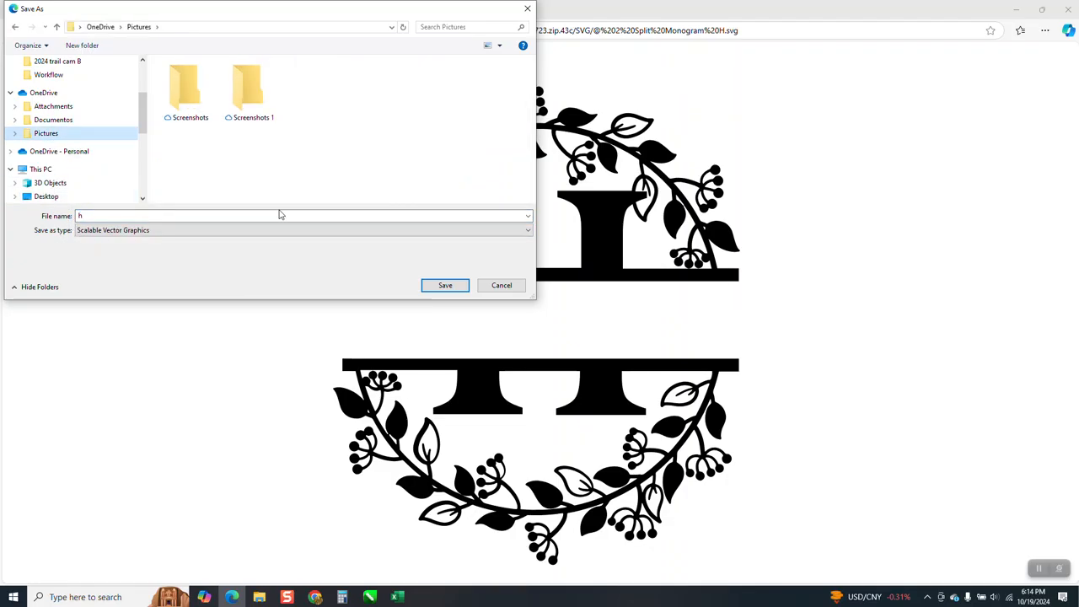
left_click(445, 285)
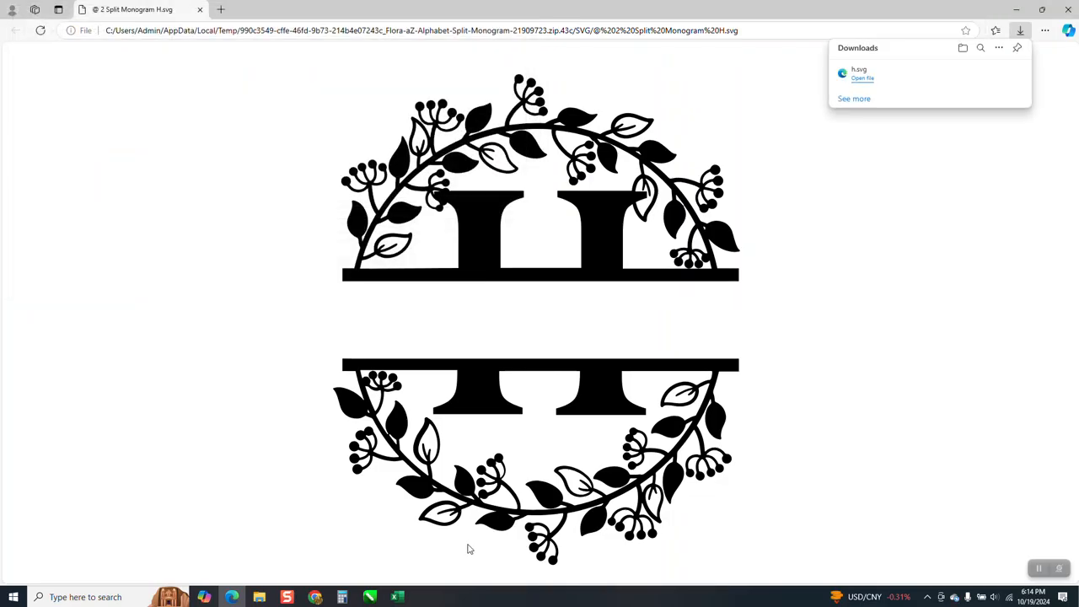
Switch to CorelDRAW and create a new blank document
left_click(372, 596)
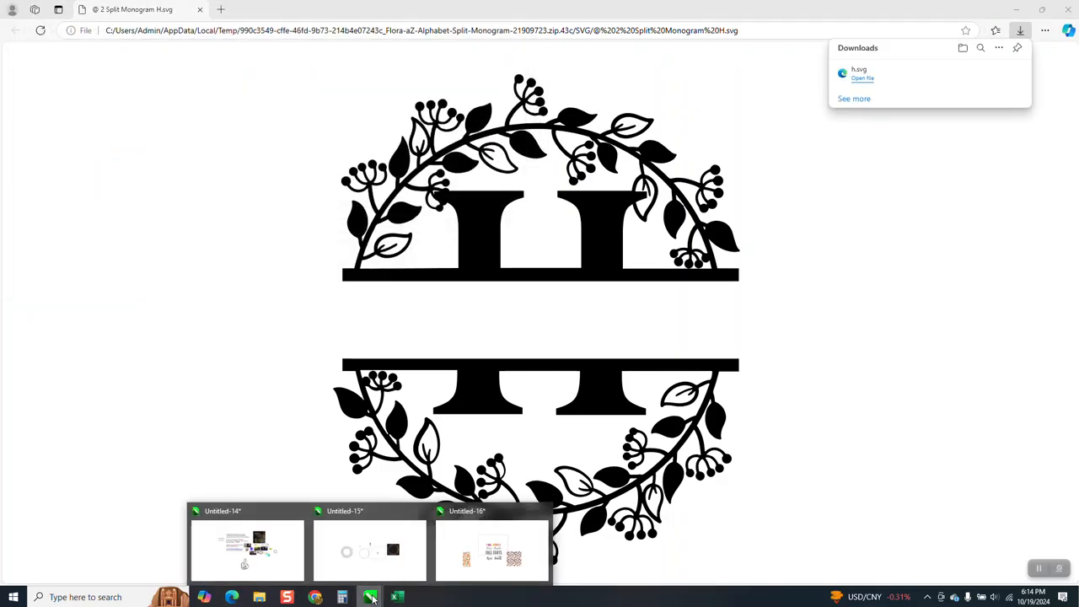
left_click(466, 548)
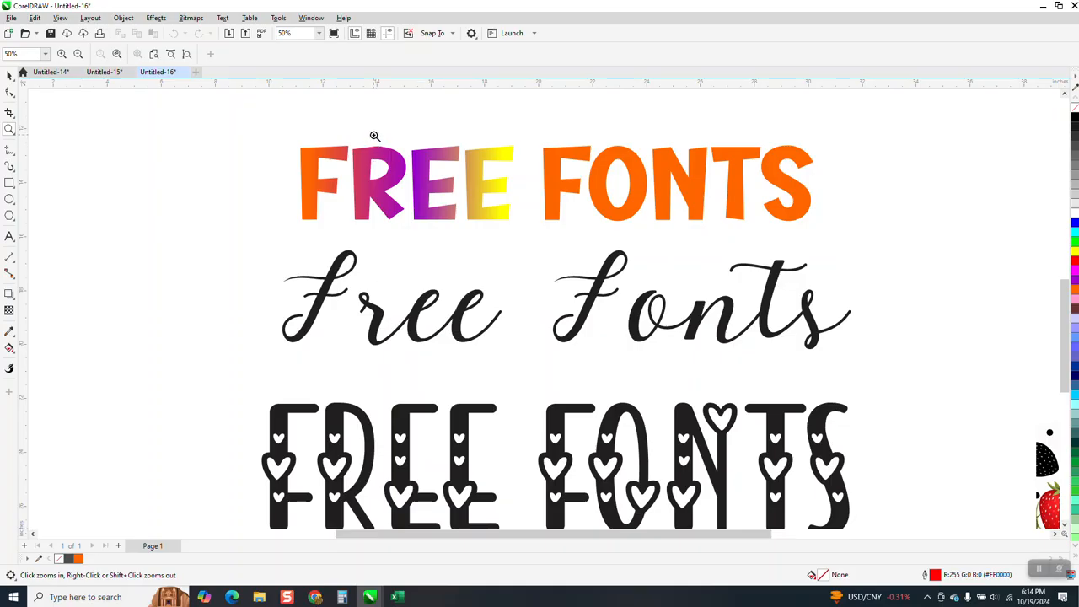
left_click(103, 73)
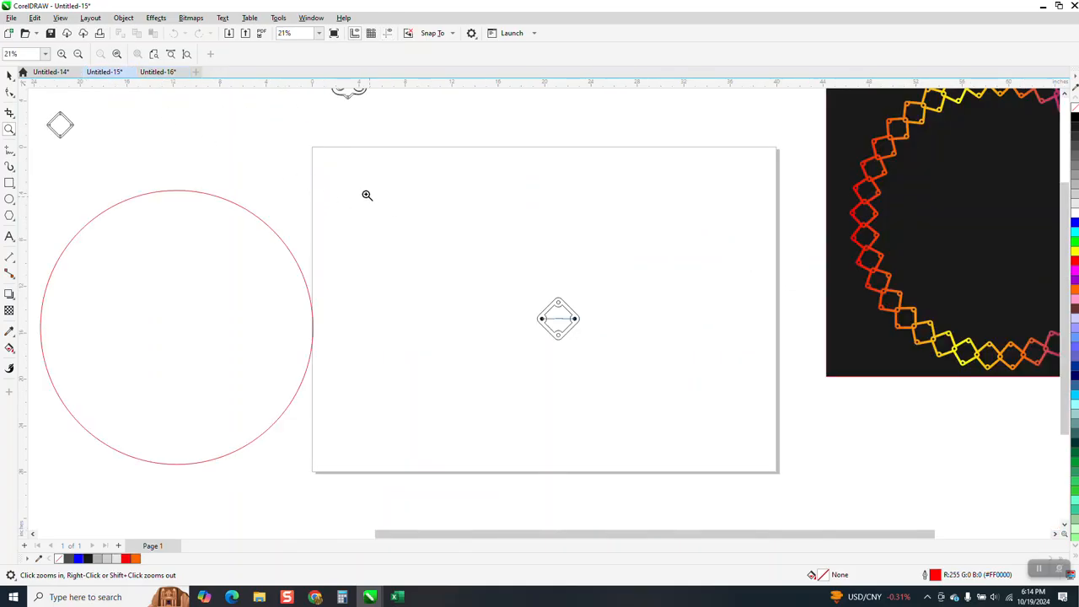
left_click(196, 72)
Import h.svg from the OneDrive Pictures folder and place it on the upper part of the page
right_click(534, 255)
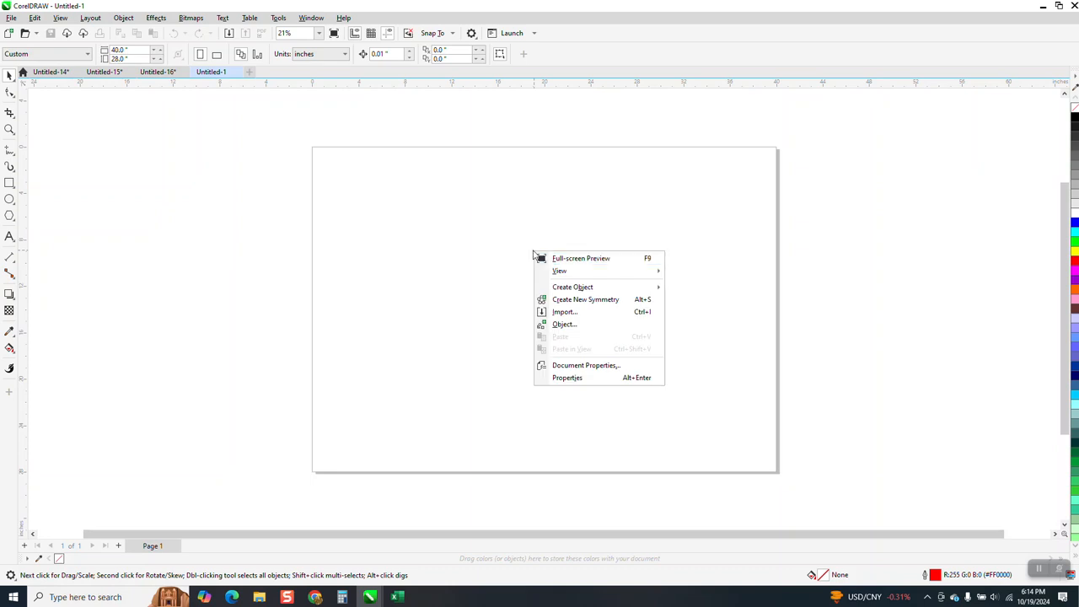
left_click(563, 313)
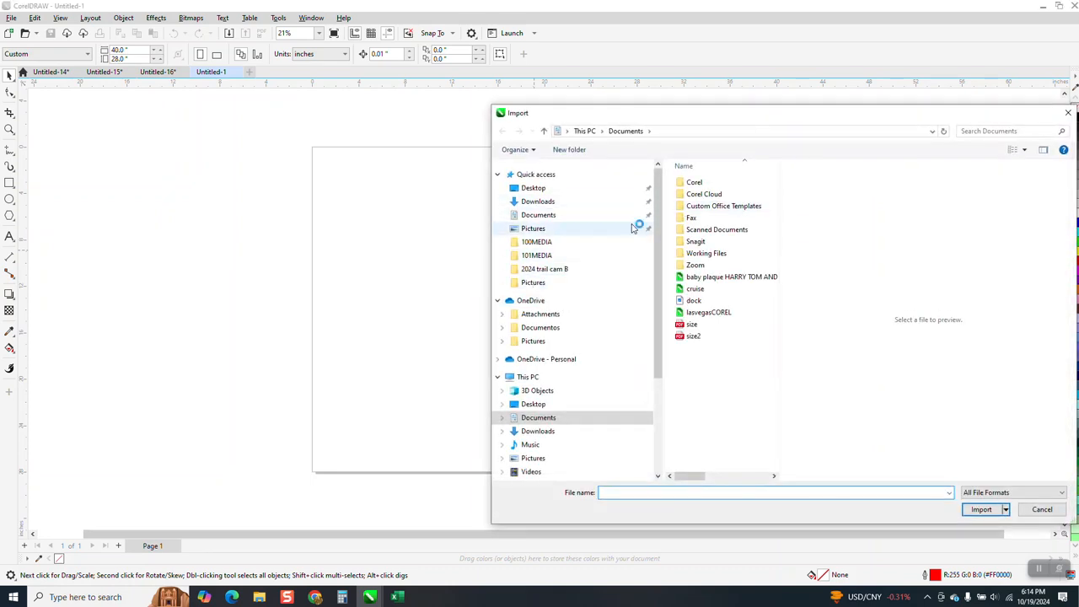
left_click(546, 341)
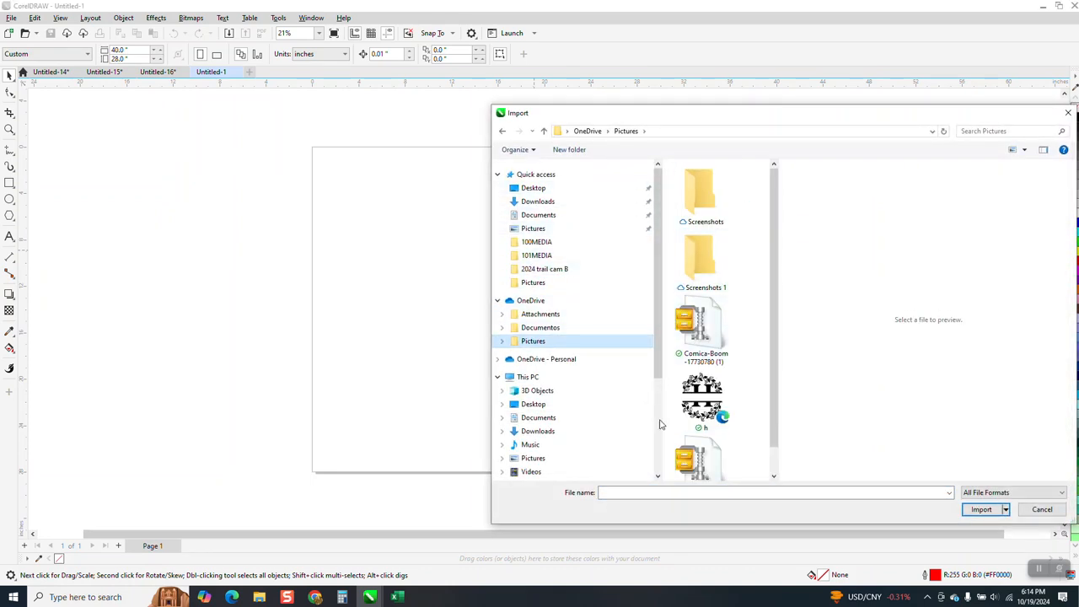
left_click(628, 491)
type("h")
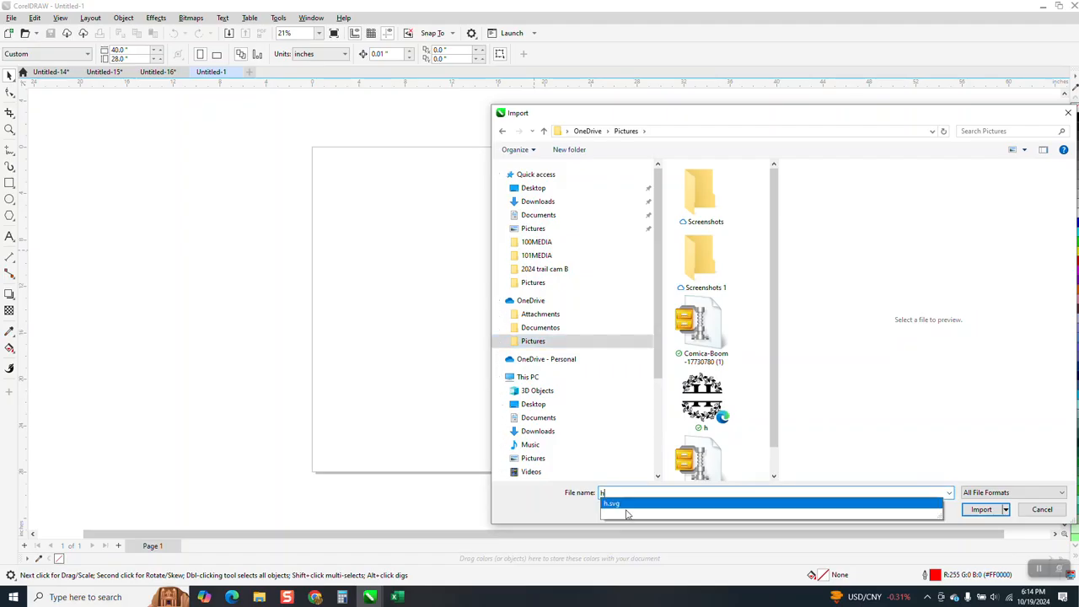
left_click(621, 506)
left_click(980, 509)
left_click(455, 218)
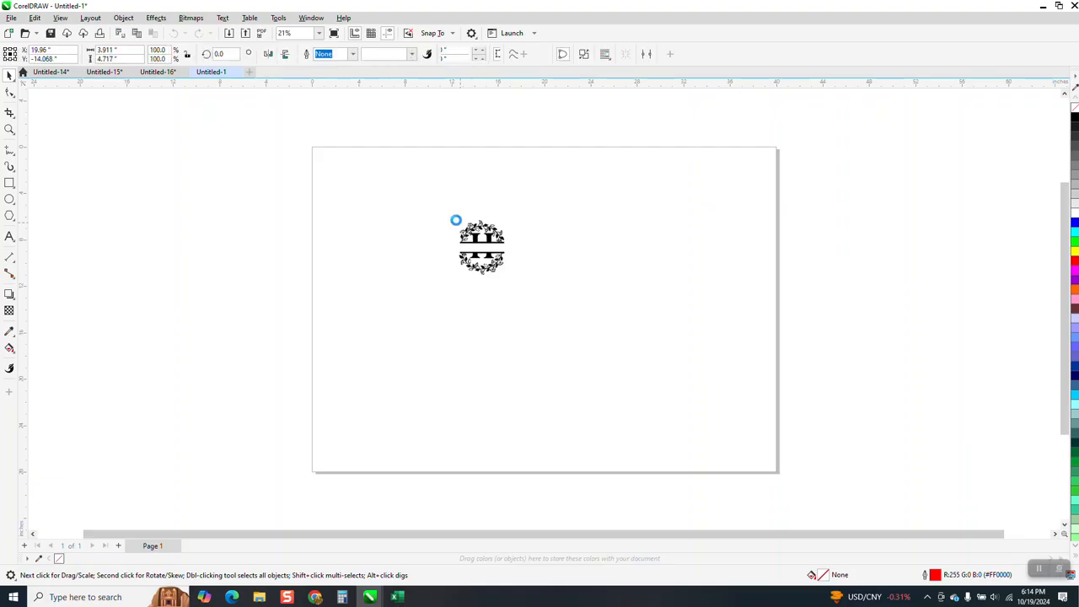
Examine the imported monogram up close where the upper serif of the letter H overlaps a wreath leaf
left_click(8, 131)
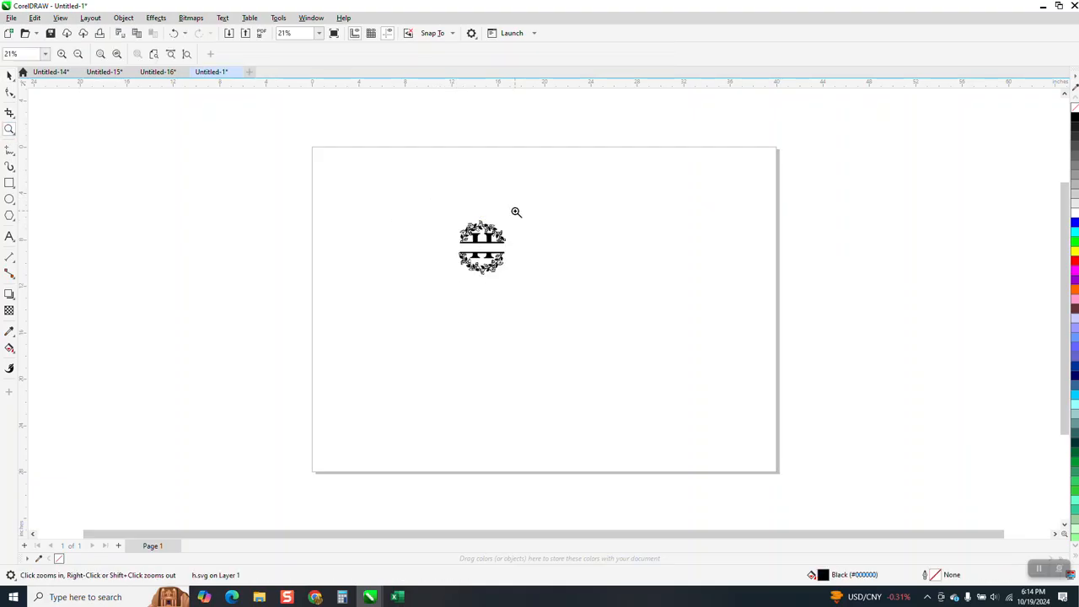
left_click_drag(483, 221, 530, 250)
scroll(545, 212, "down", 2)
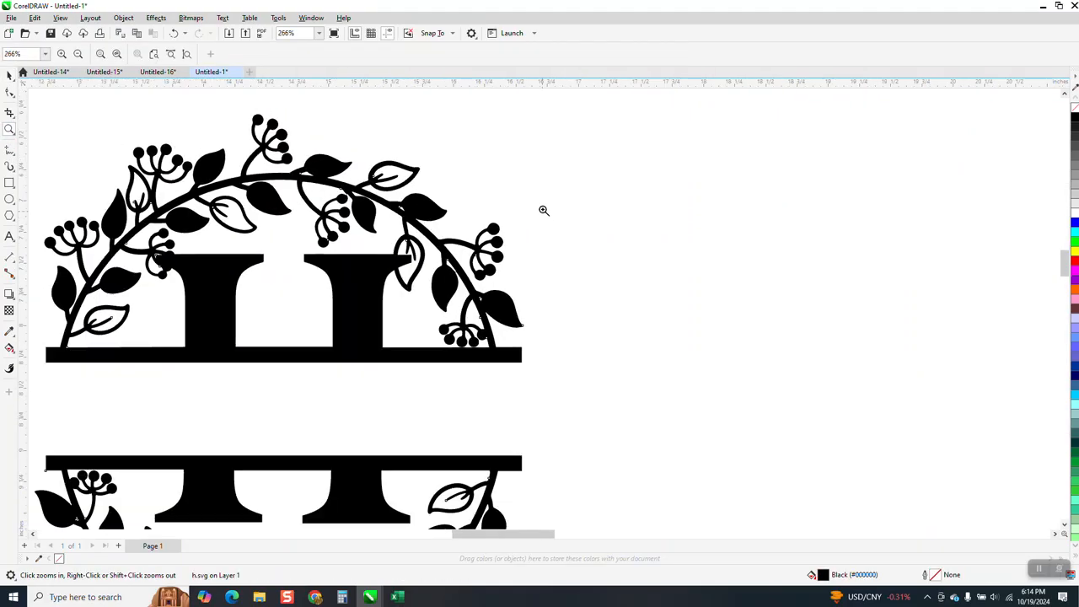
left_click_drag(407, 230, 491, 277)
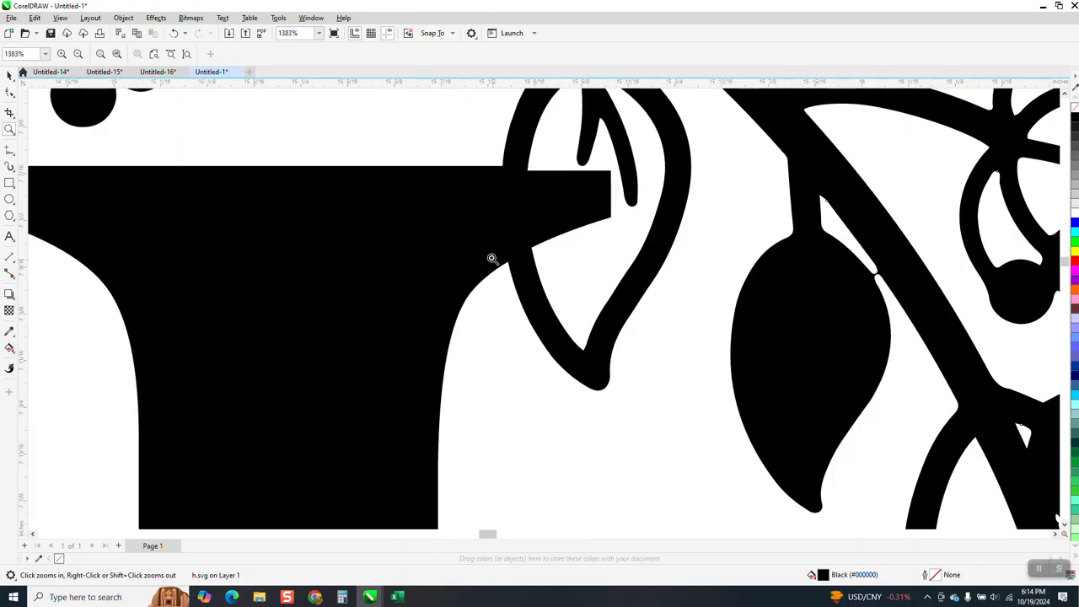
scroll(489, 246, "down", 2)
scroll(489, 246, "down", 3)
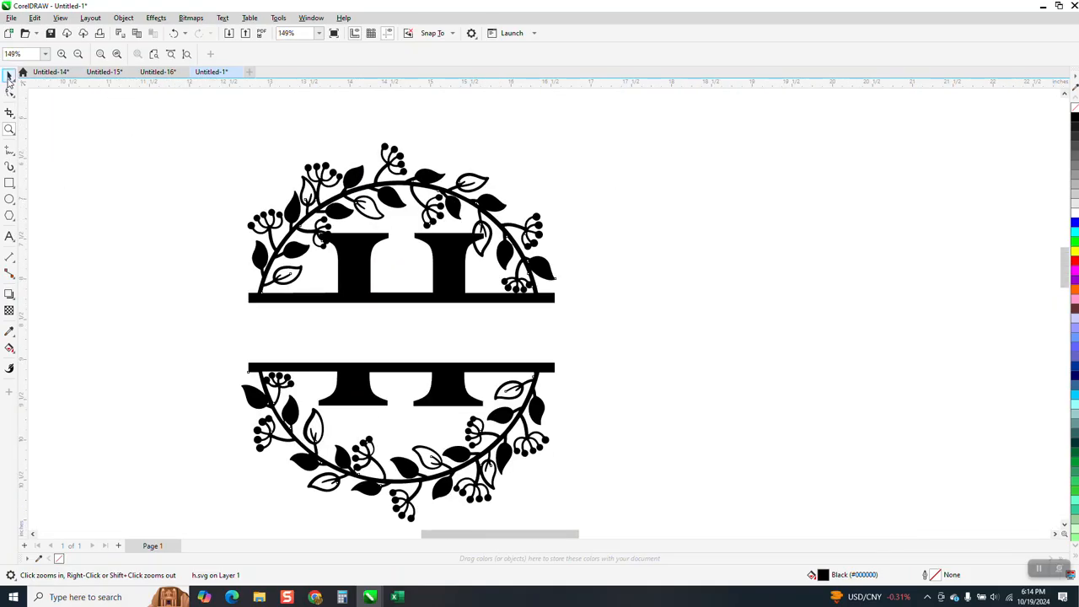
Remove the fill from the imported monogram and give it a black hairline outline
key("space")
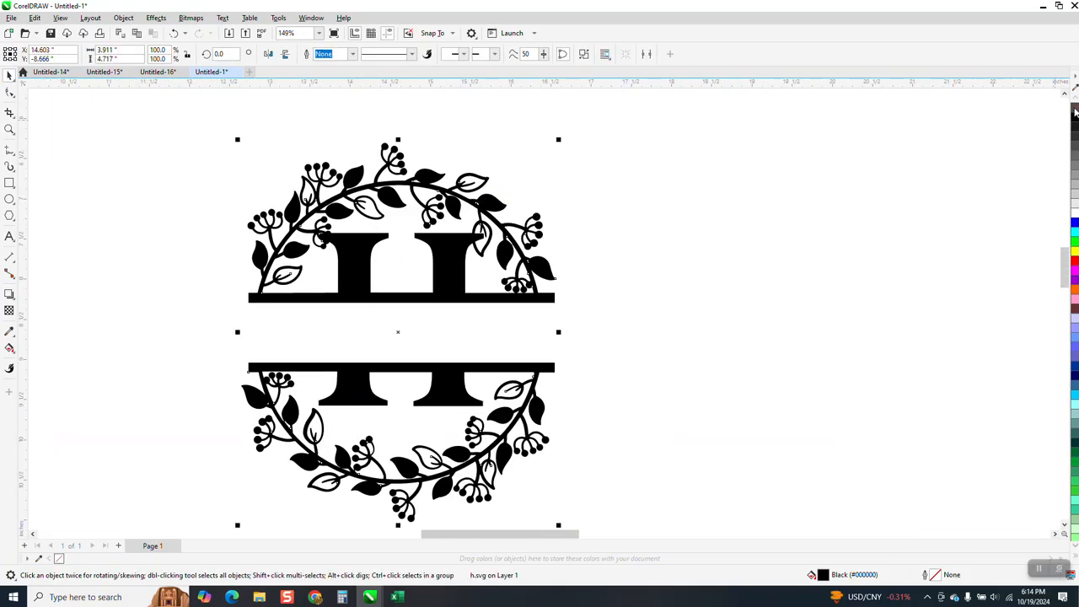
left_click(1074, 115)
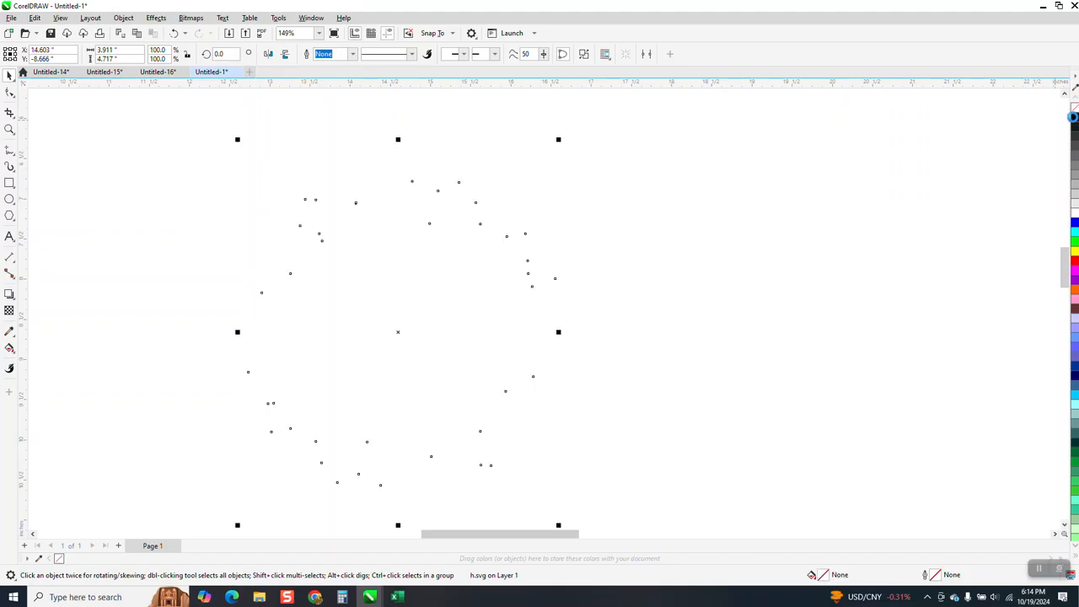
right_click(1073, 118)
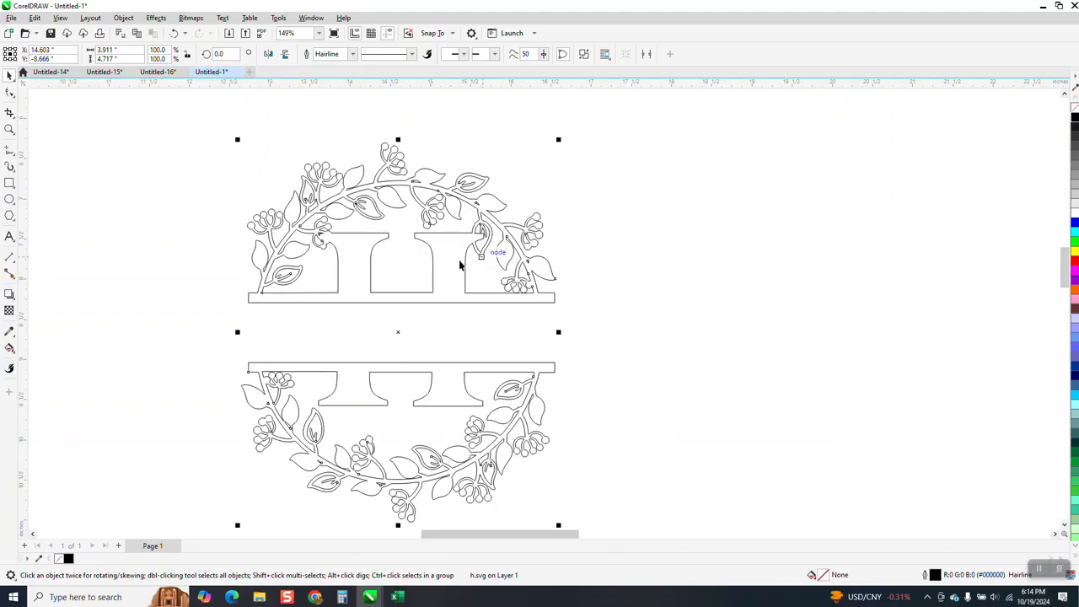
With the Shape tool, move the lower-edge nodes of the monogram's upper bar up 0.020 in to thin the bar
left_click(10, 129)
left_click_drag(218, 299, 594, 373)
left_click(11, 93)
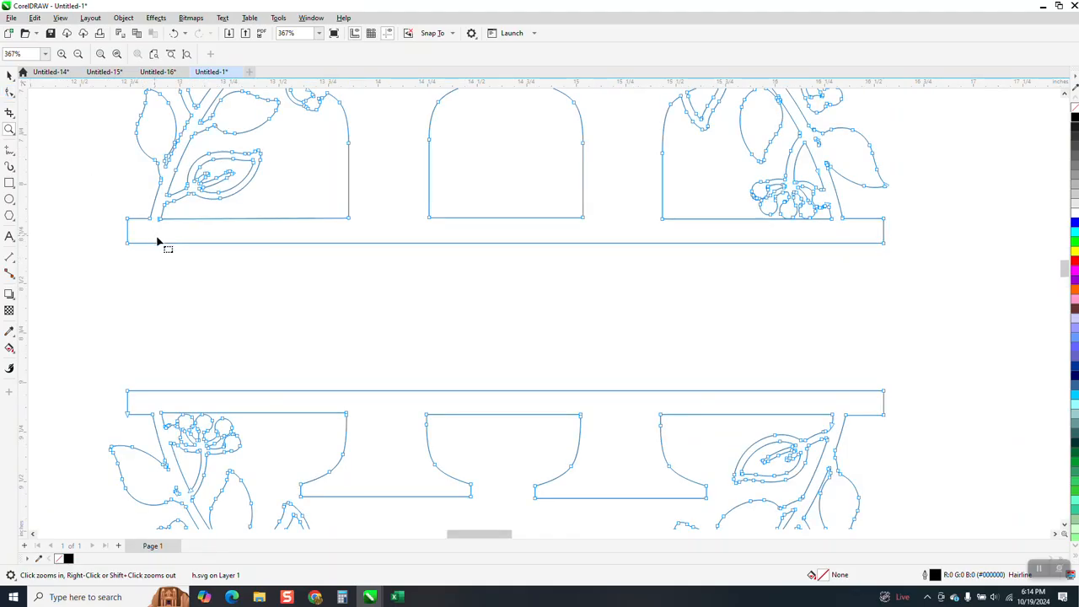
left_click_drag(119, 238, 885, 239)
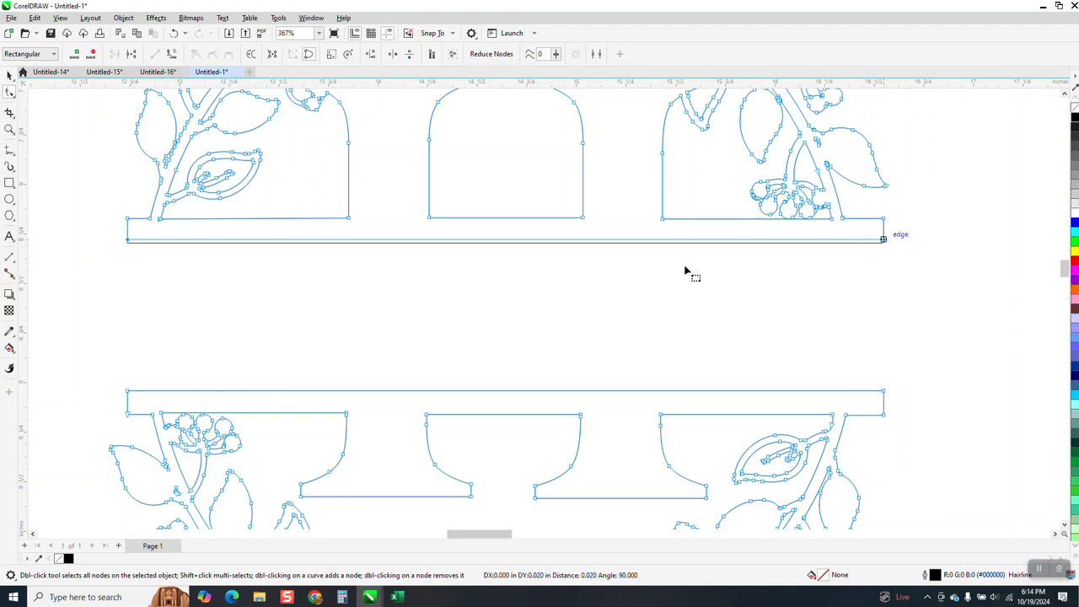
scroll(460, 292, "down", 1)
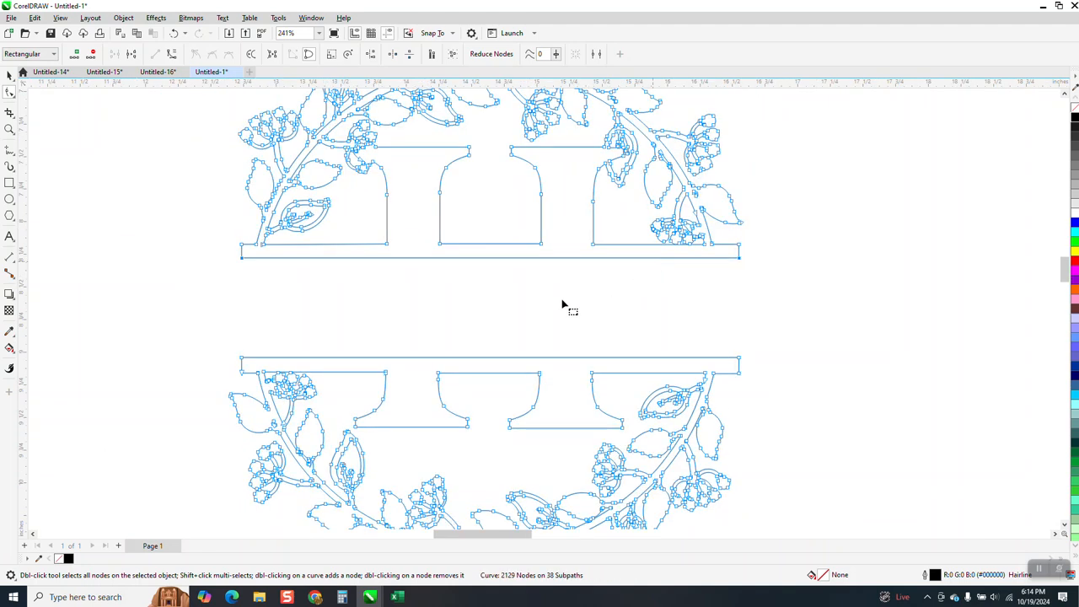
Add the artistic text Hill beside the monogram and enlarge it to about 94.6 pt
left_click(9, 236)
scroll(642, 290, "down", 1)
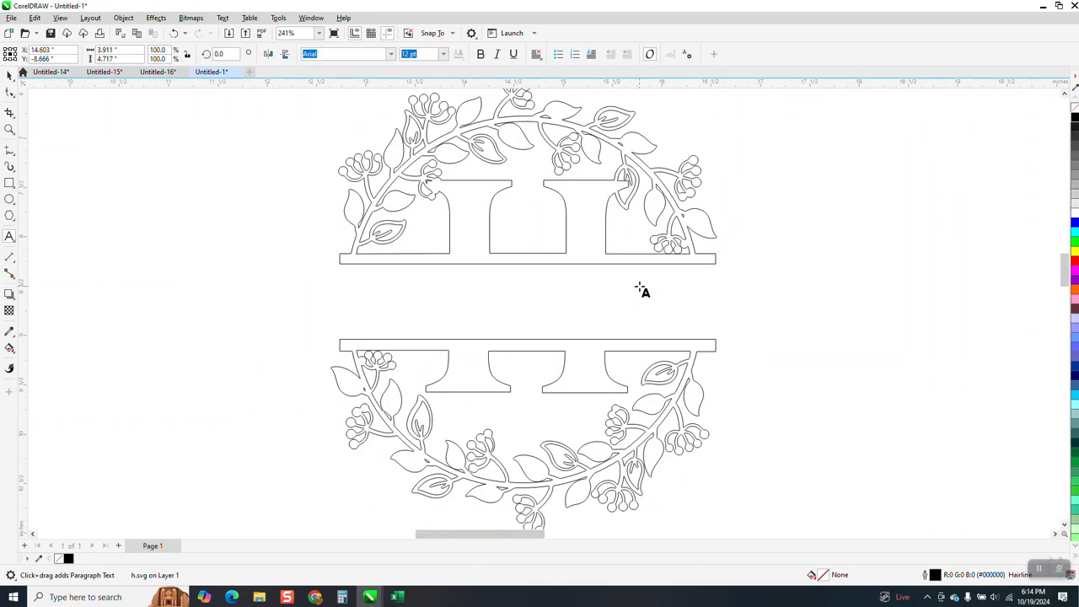
left_click(822, 310)
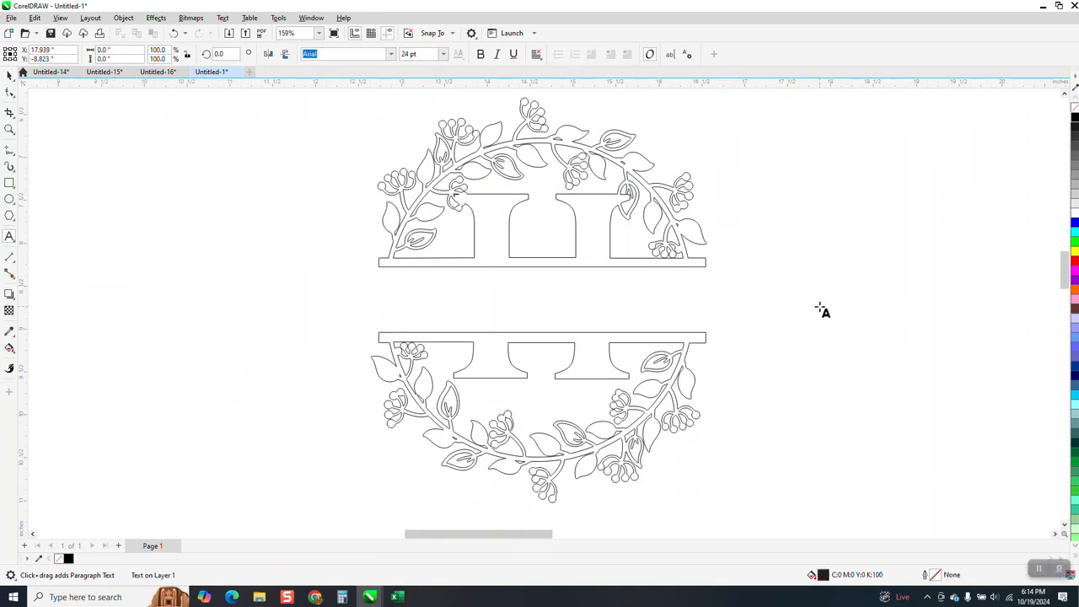
type("Hill")
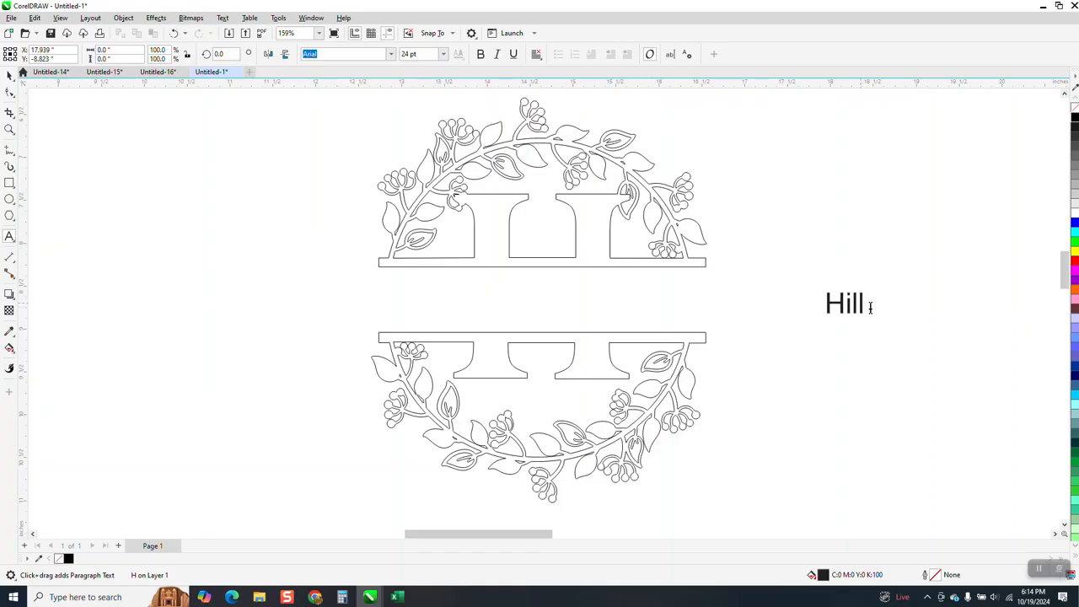
key("Escape")
left_click_drag(869, 320, 998, 381)
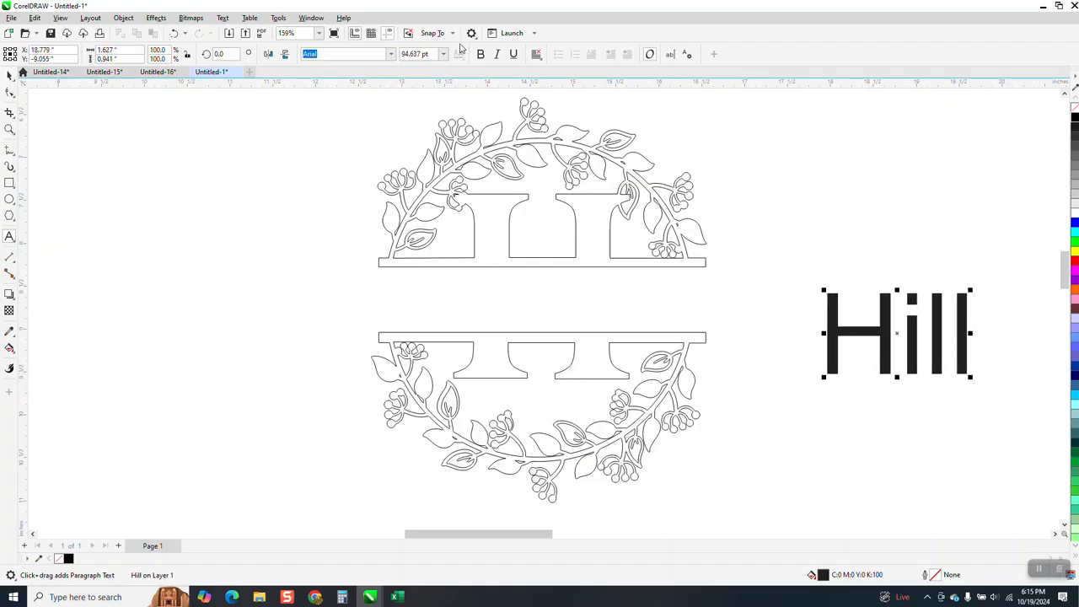
Set the font of the Hill text to Cooper Black and move the text up and closer to the monogram
left_click(391, 54)
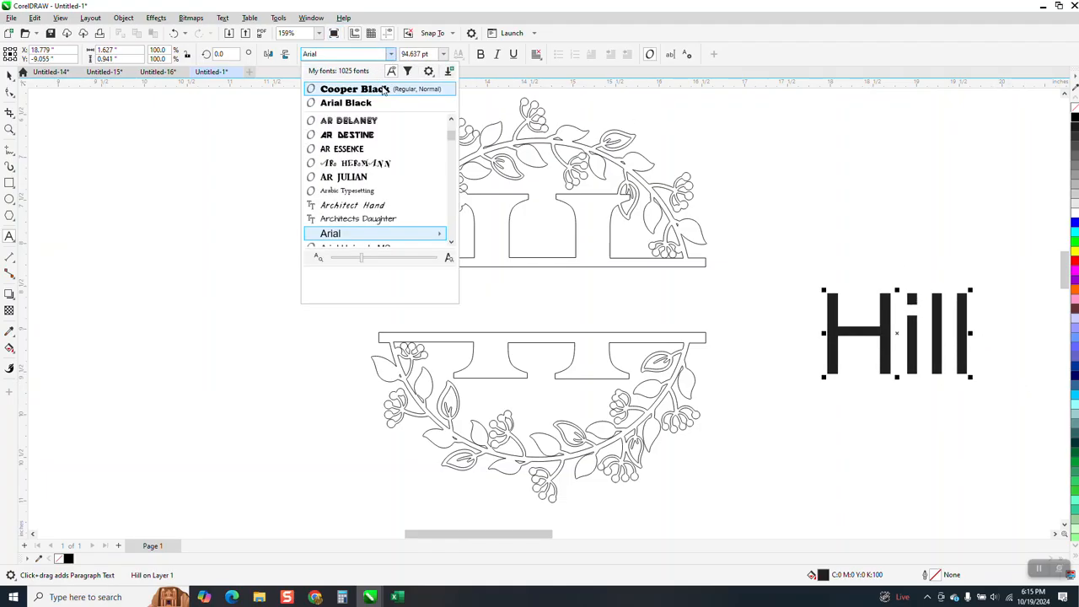
left_click(377, 89)
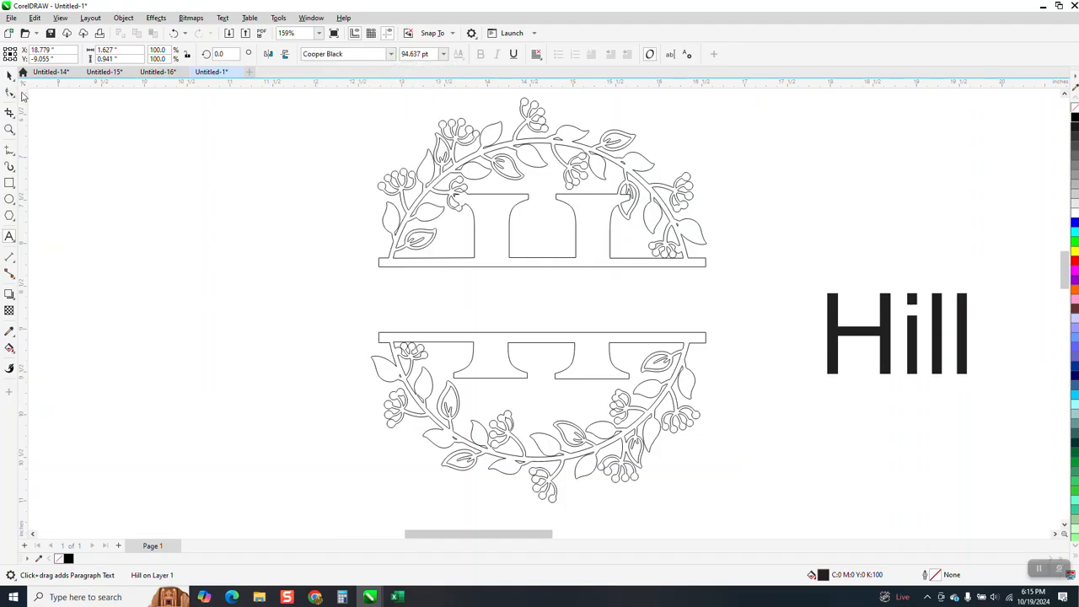
left_click(391, 54)
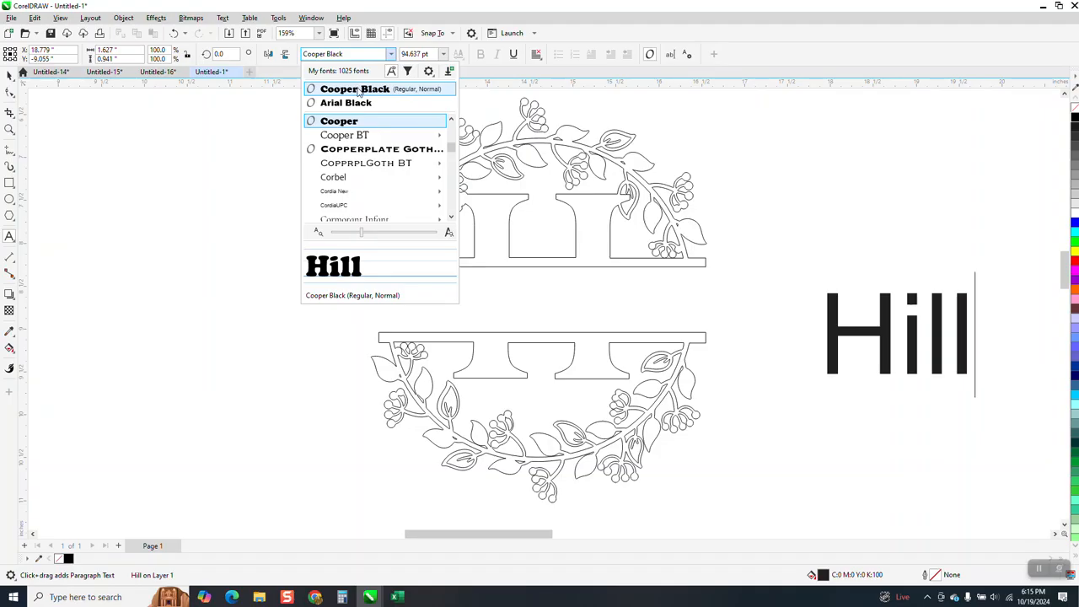
left_click(359, 91)
left_click(9, 76)
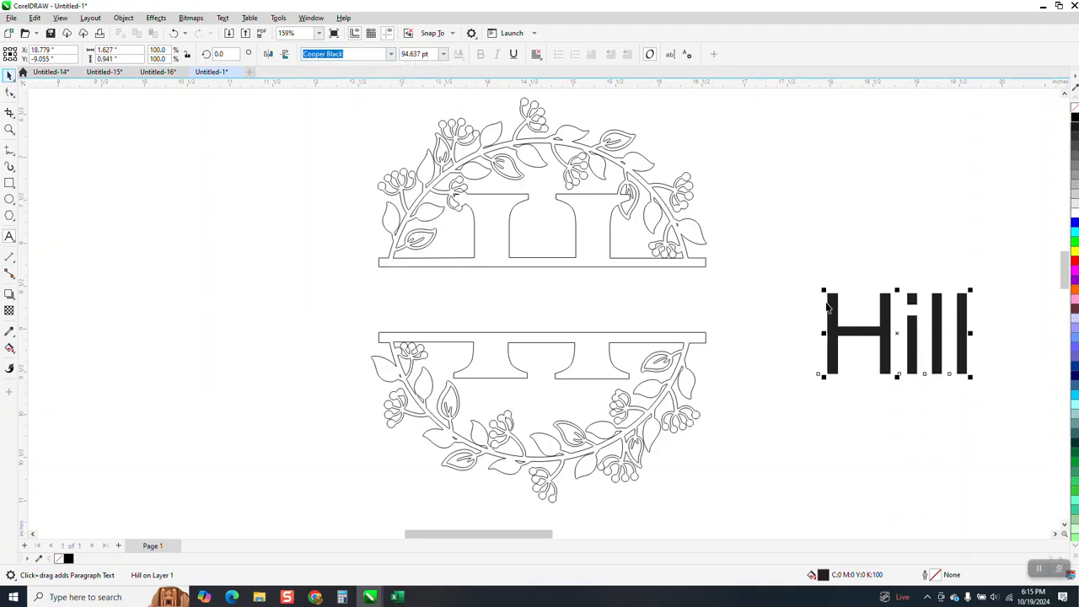
left_click(391, 54)
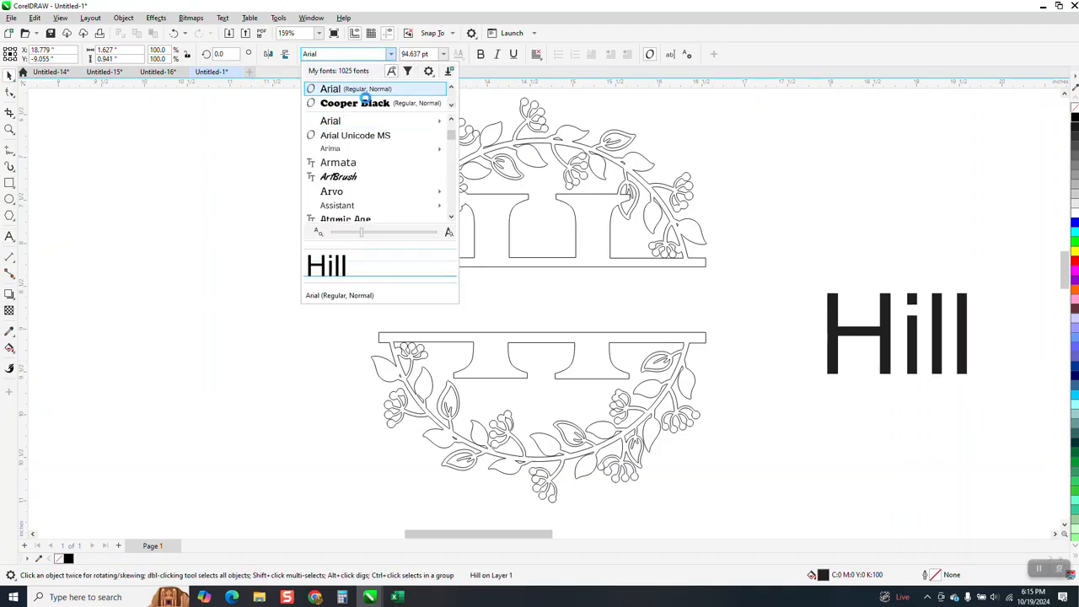
left_click(367, 103)
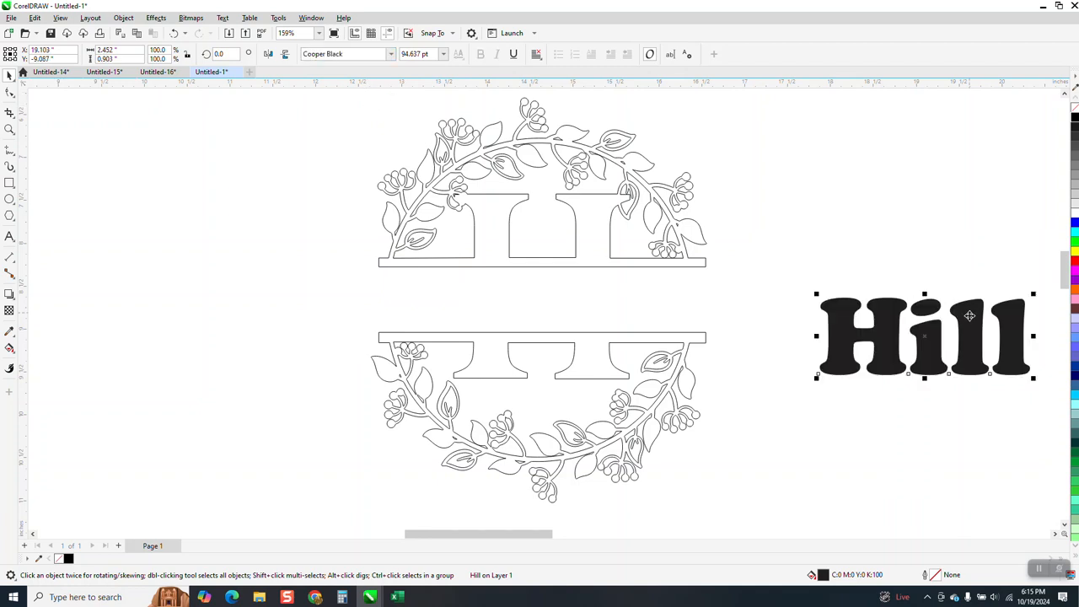
left_click_drag(940, 348, 870, 301)
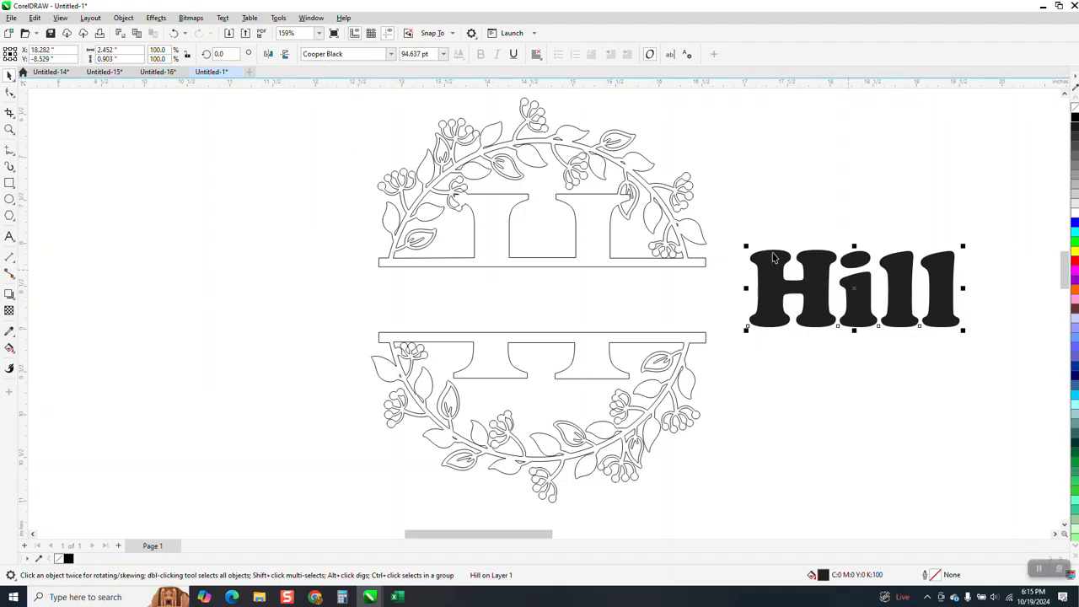
Change the Hill text to UPPERCASE and give it a black hairline outline with no fill
left_click(223, 17)
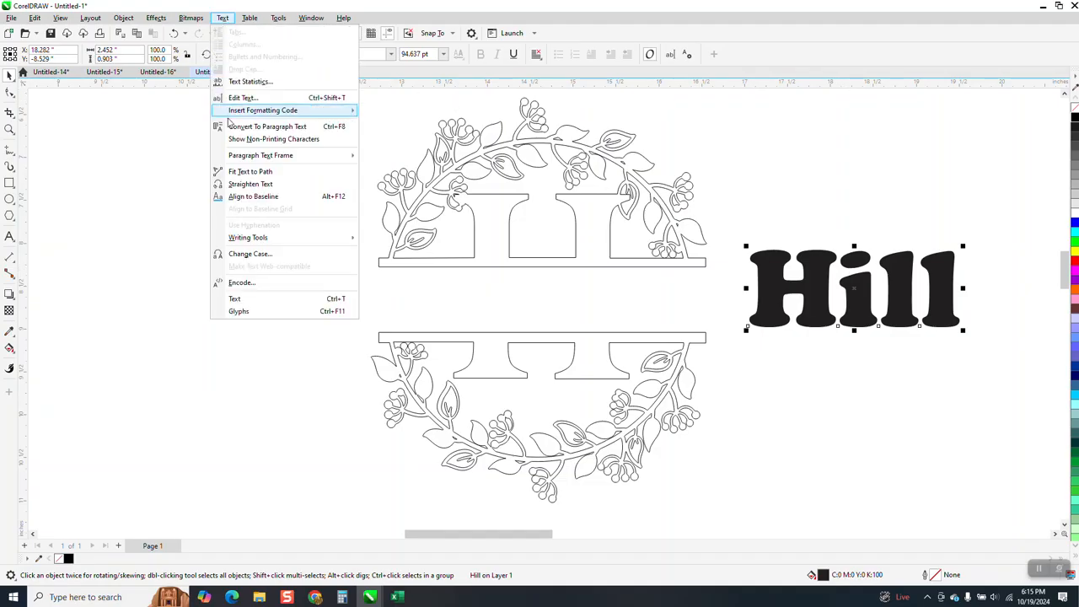
left_click(275, 254)
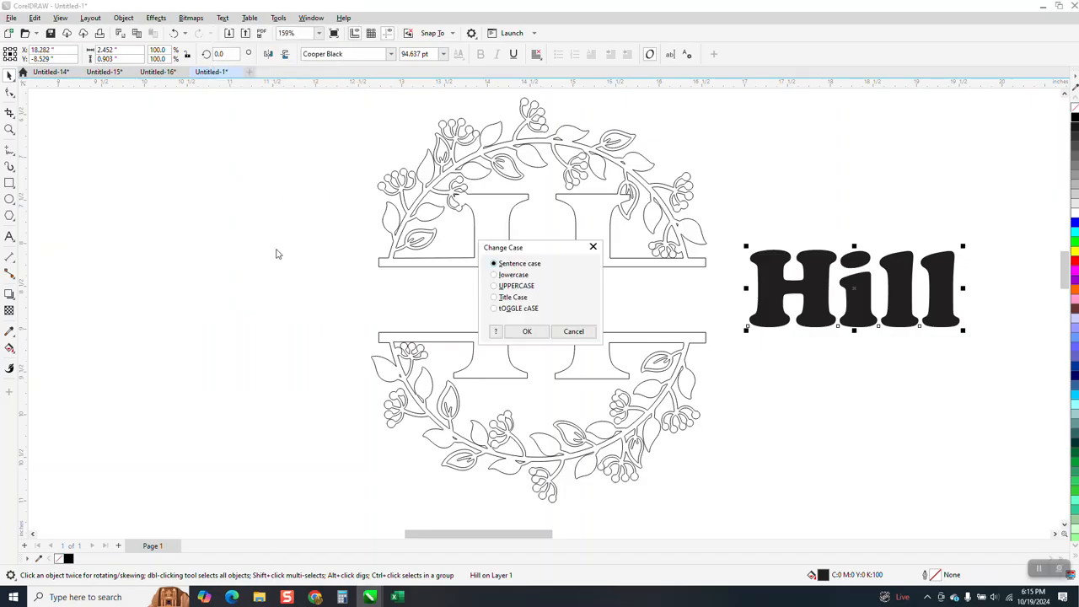
left_click(495, 288)
left_click(534, 333)
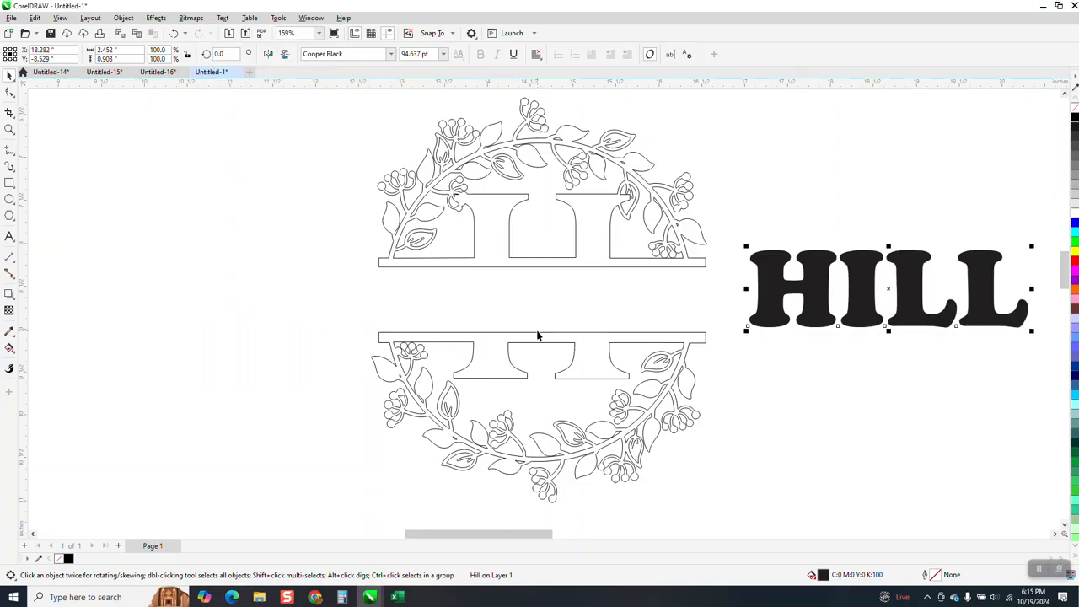
left_click(1073, 110)
right_click(1074, 119)
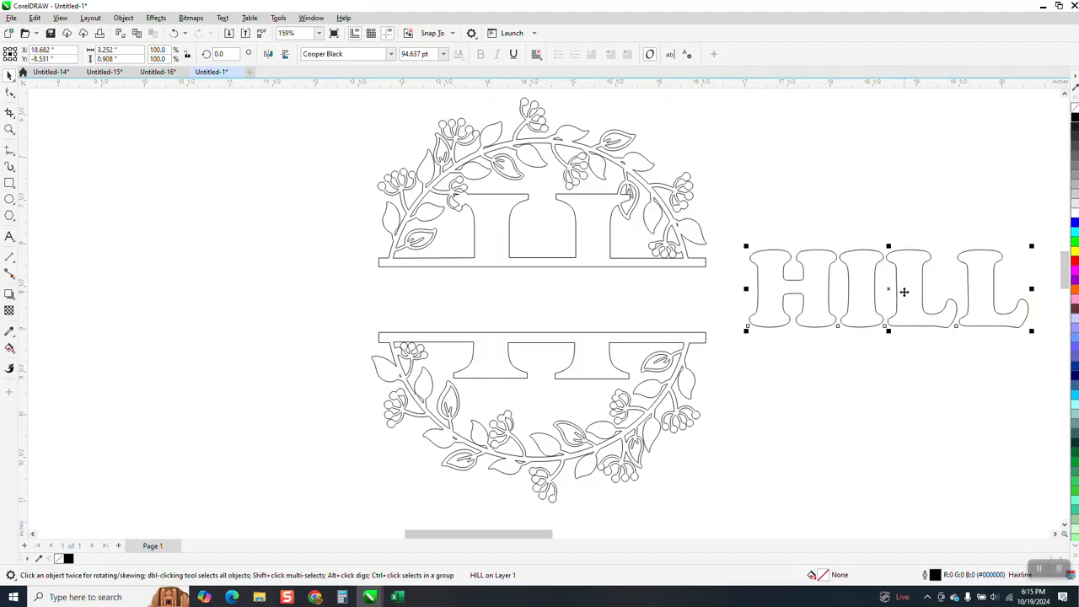
Move the HILL text into the monogram's gap so it overlaps both bars, and scale it to about 3.17 in wide
left_click_drag(895, 290, 872, 294)
left_click_drag(616, 306, 618, 305)
left_click_drag(830, 295, 495, 307)
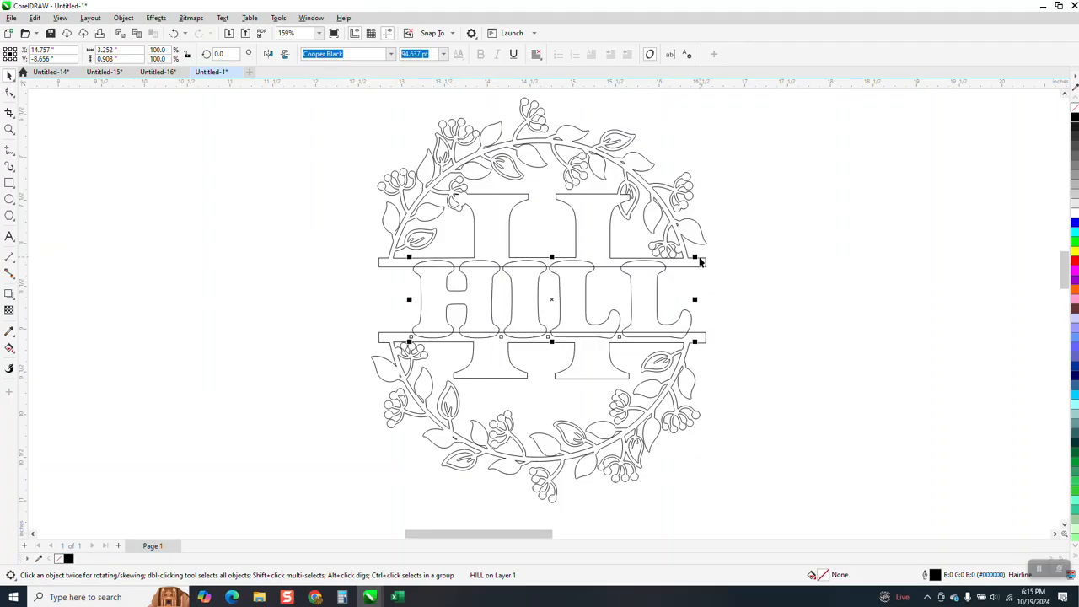
left_click_drag(698, 256, 699, 258)
Select the HILL text together with the monogram and weld them into one shape
scroll(732, 262, "down", 2)
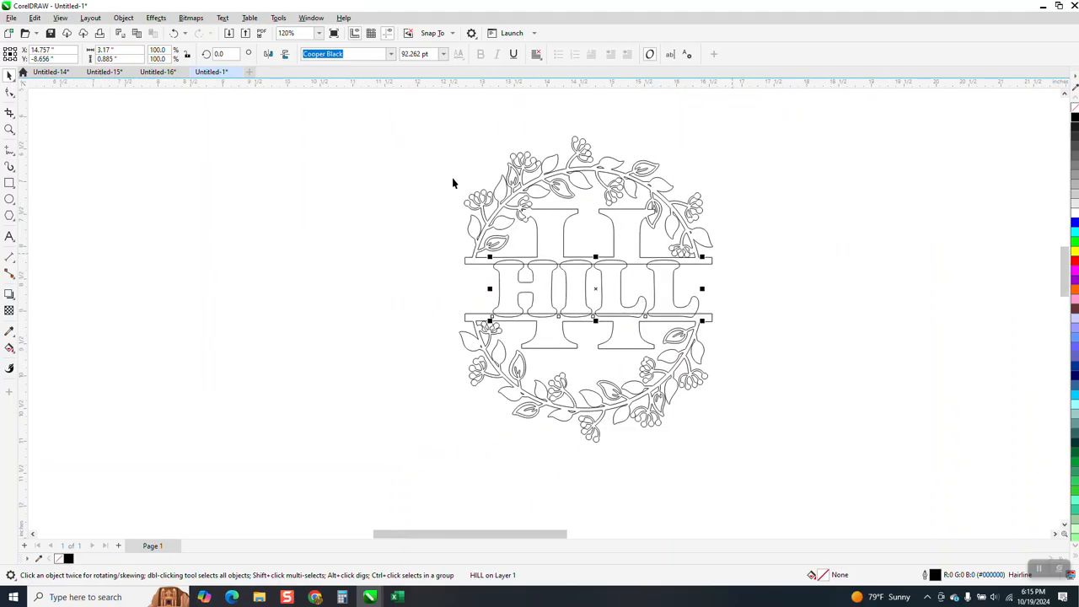
left_click_drag(397, 124, 814, 457)
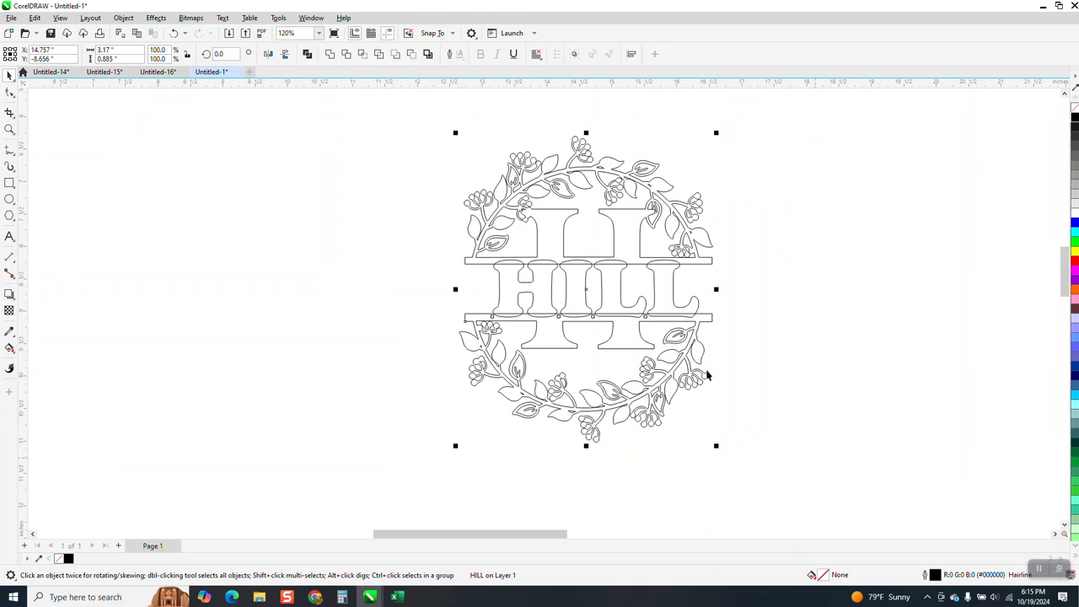
left_click(330, 55)
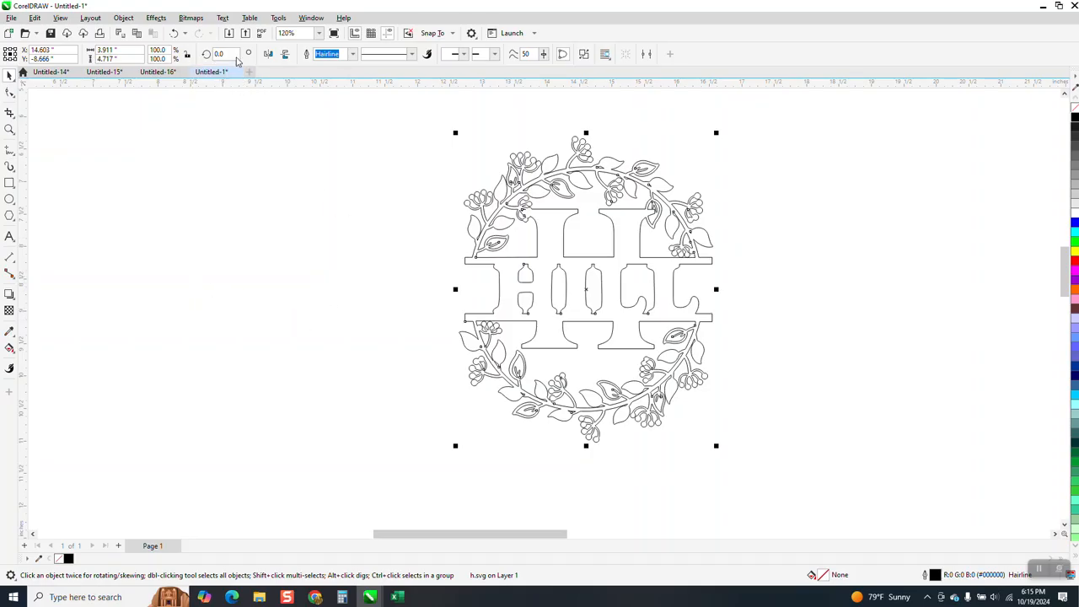
Undo the weld, the resizing of the HILL text and its move into the monogram's gap
left_click(177, 34)
left_click(177, 34)
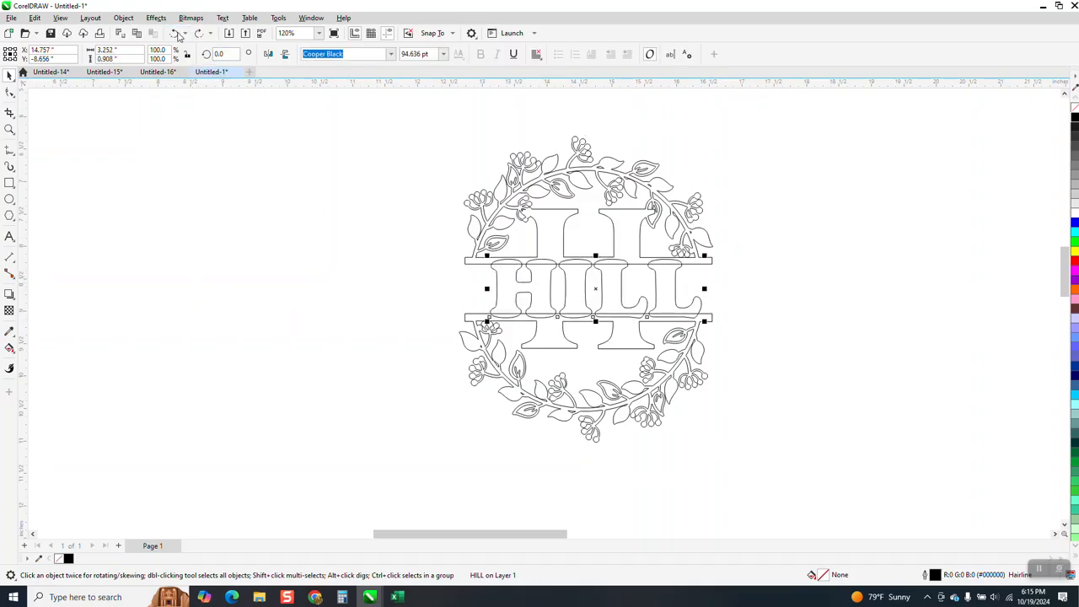
left_click(177, 35)
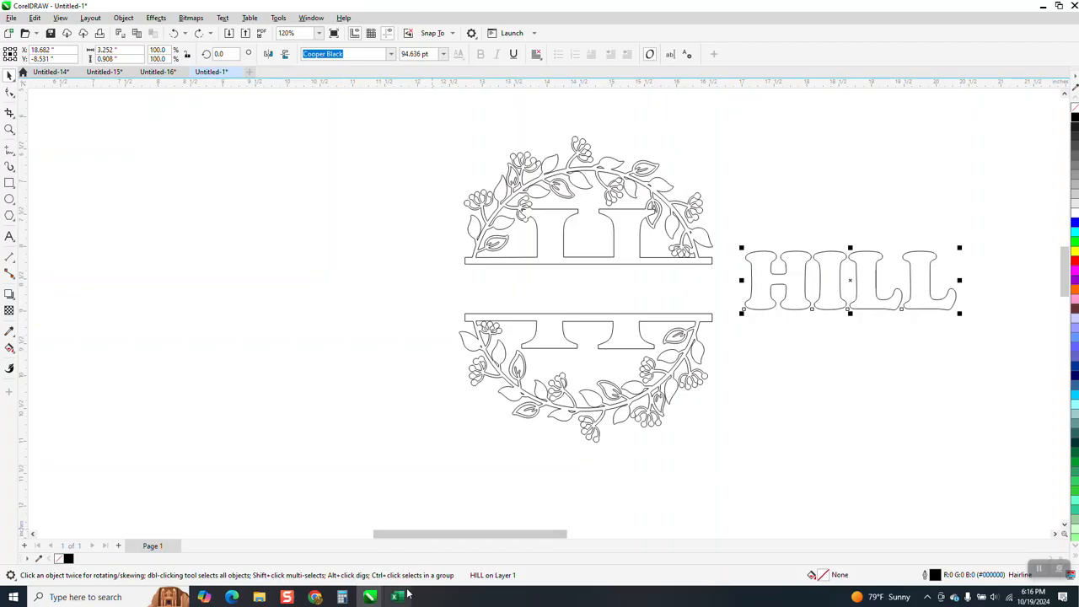
Switch to the downloaded archive's SVG folder and open the @ 2 Split Monogram G file in the browser
left_click(321, 598)
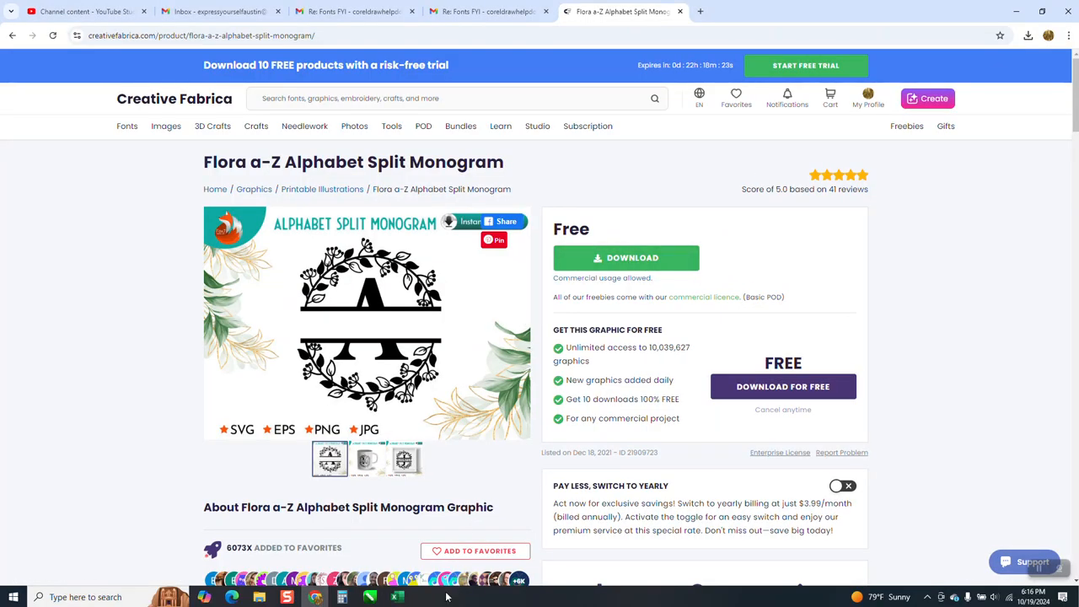
left_click(259, 597)
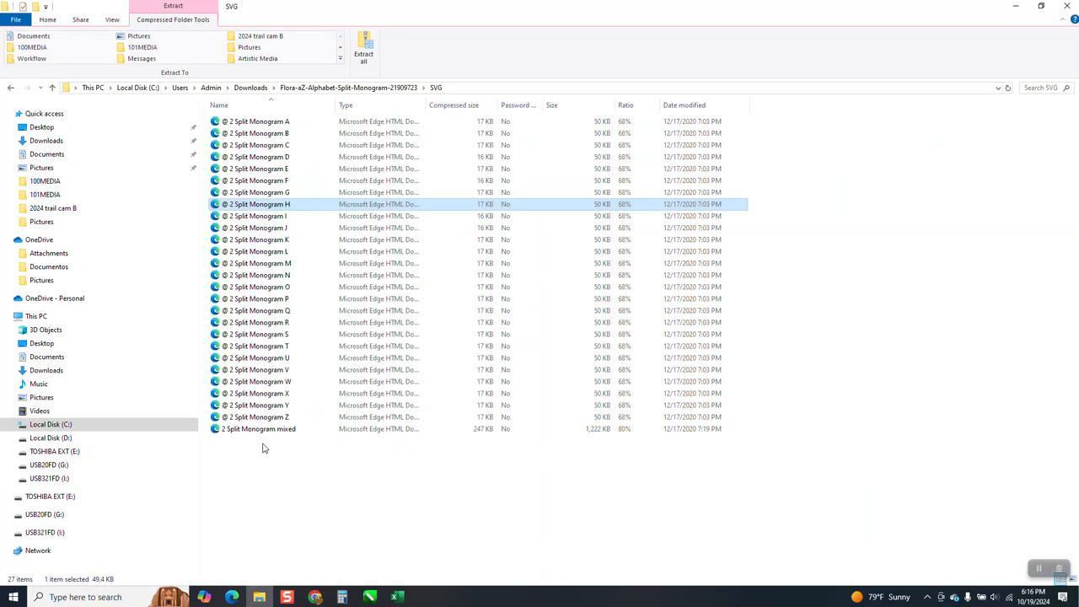
double_click(284, 193)
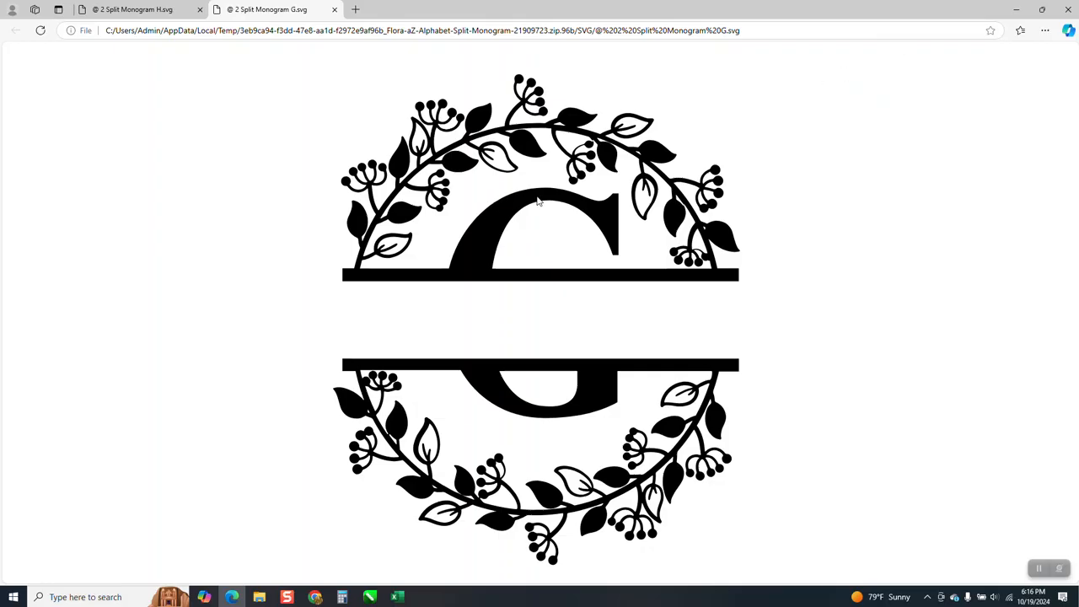
Save the split monogram G image as a Scalable Vector Graphics file named G in the OneDrive Pictures folder
left_click(1044, 30)
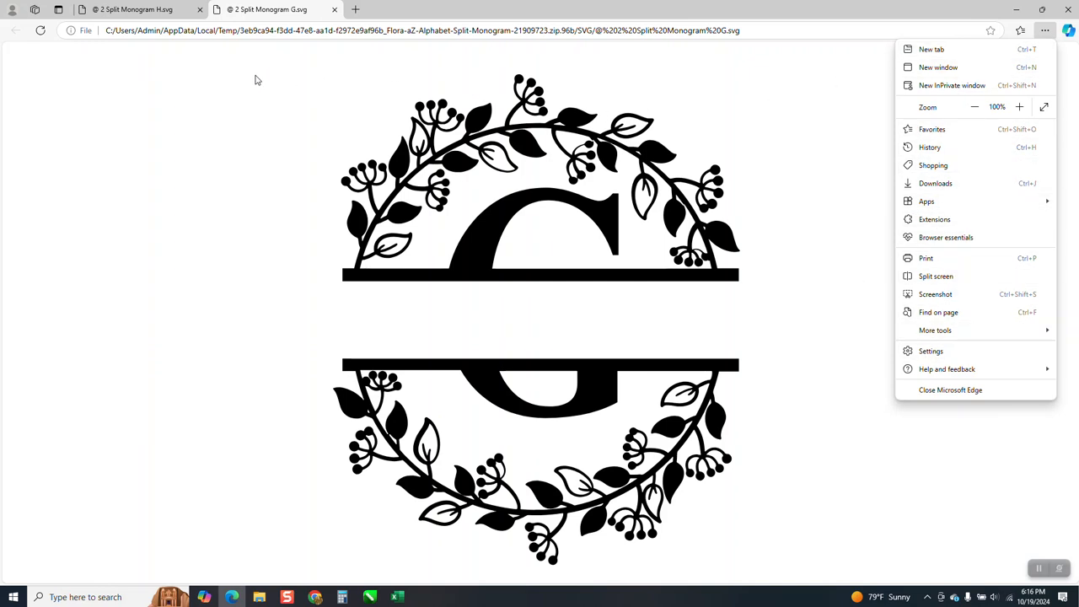
left_click(39, 31)
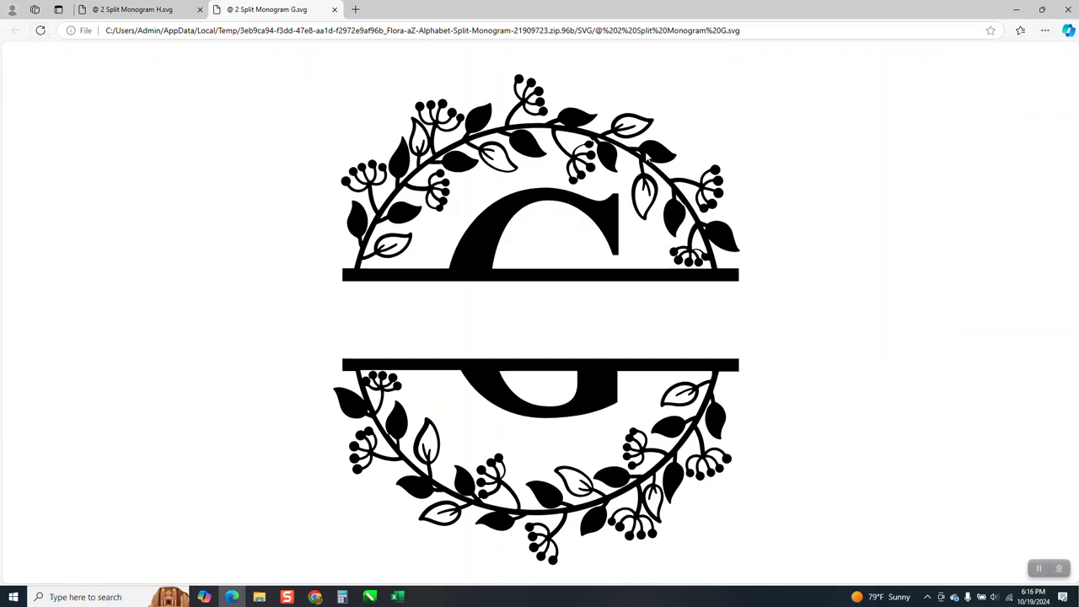
right_click(650, 153)
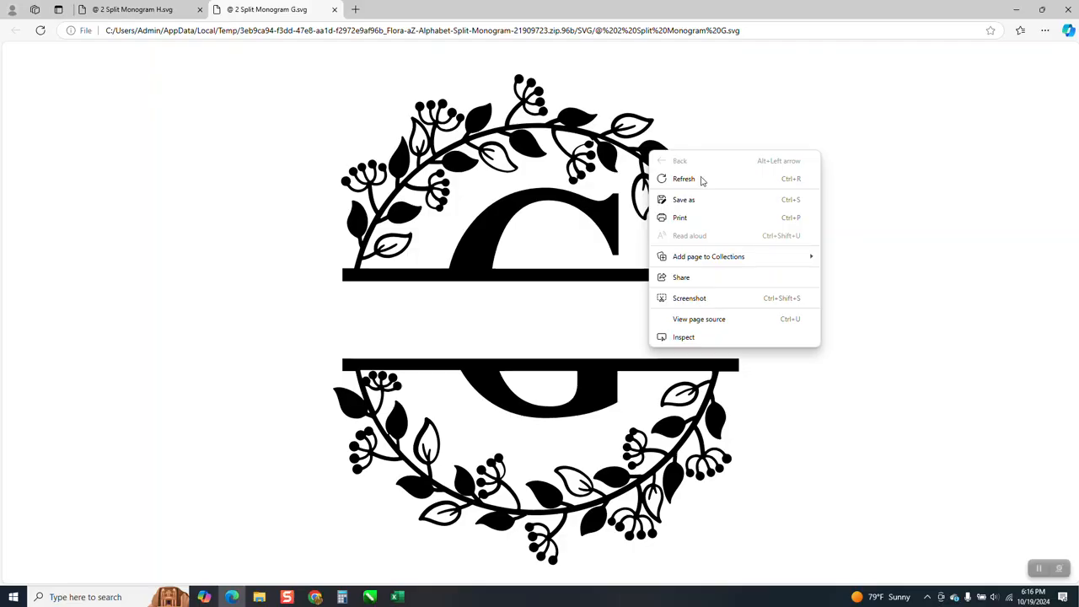
left_click(698, 202)
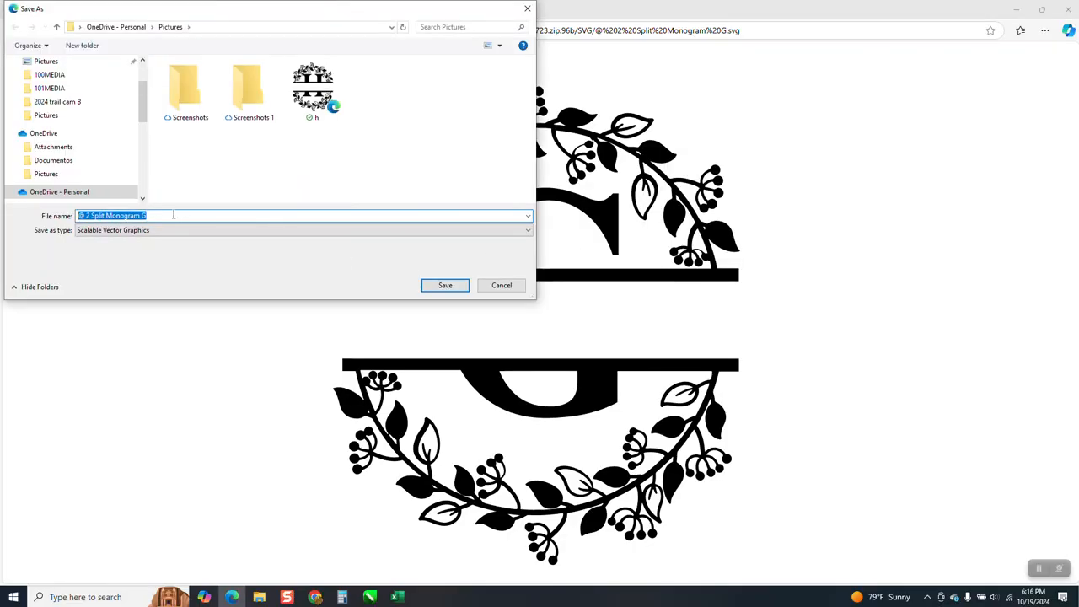
left_click_drag(174, 215, 69, 220)
type("G")
left_click(444, 284)
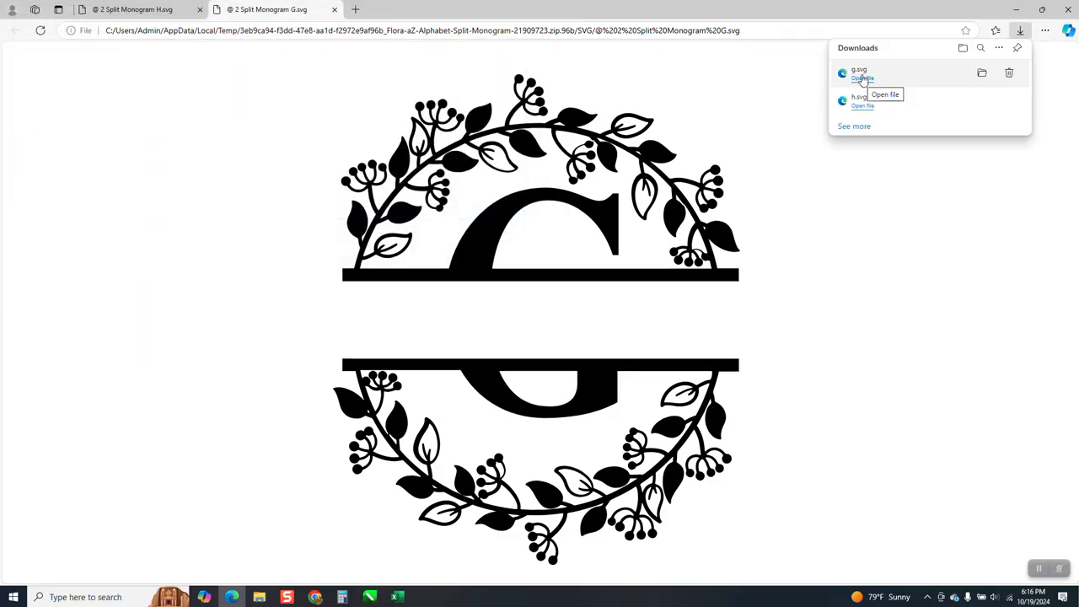
right_click(663, 157)
left_click(703, 202)
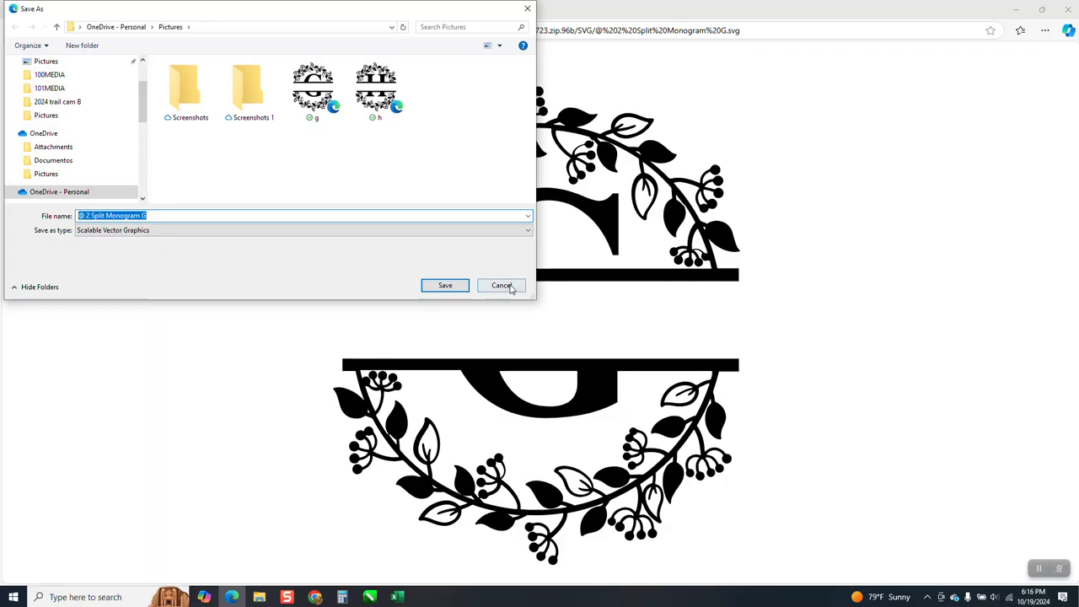
left_click(502, 286)
Switch to the Untitled-1 document in CorelDRAW and delete everything on its page
mouse_move(369, 596)
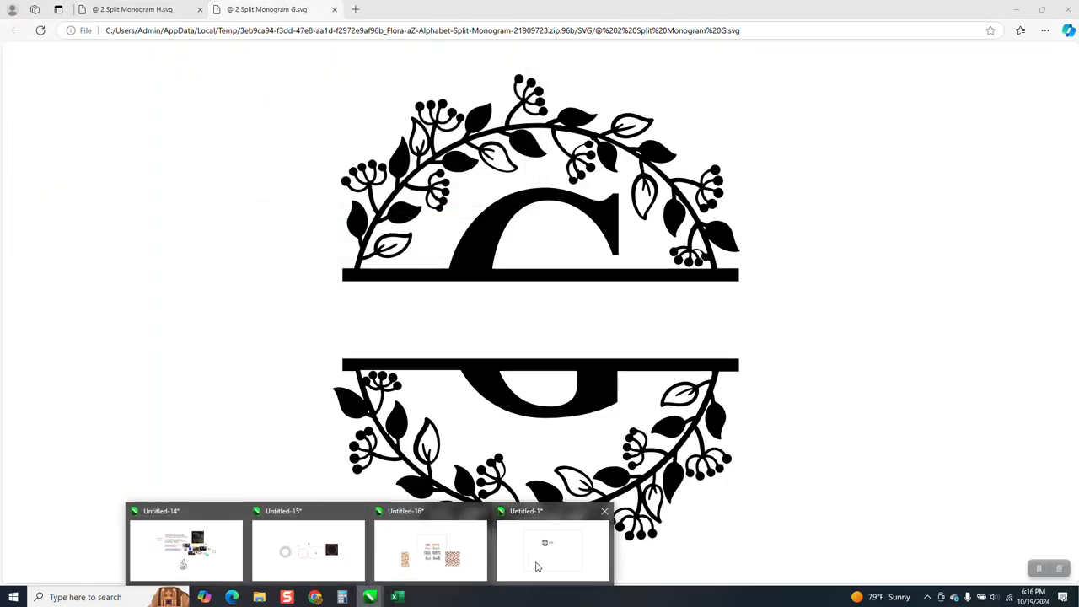
left_click(536, 567)
scroll(583, 311, "down", 3)
key("ctrl+a")
key("Delete")
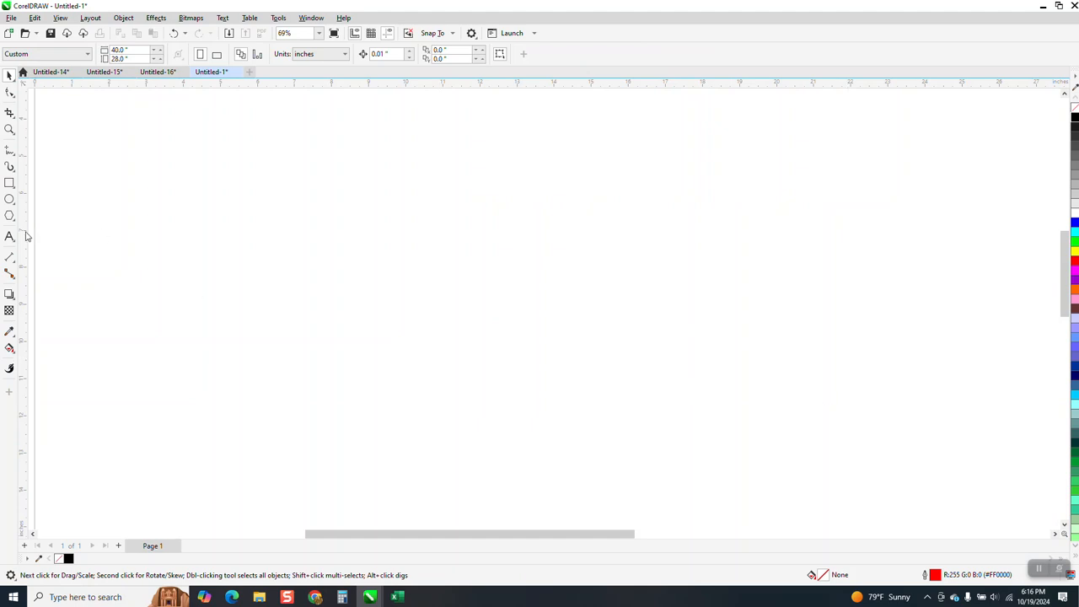
Import g.svg at its original size onto the empty page and give it a black outline with no fill
right_click(327, 227)
left_click(378, 293)
type("g")
left_click(622, 504)
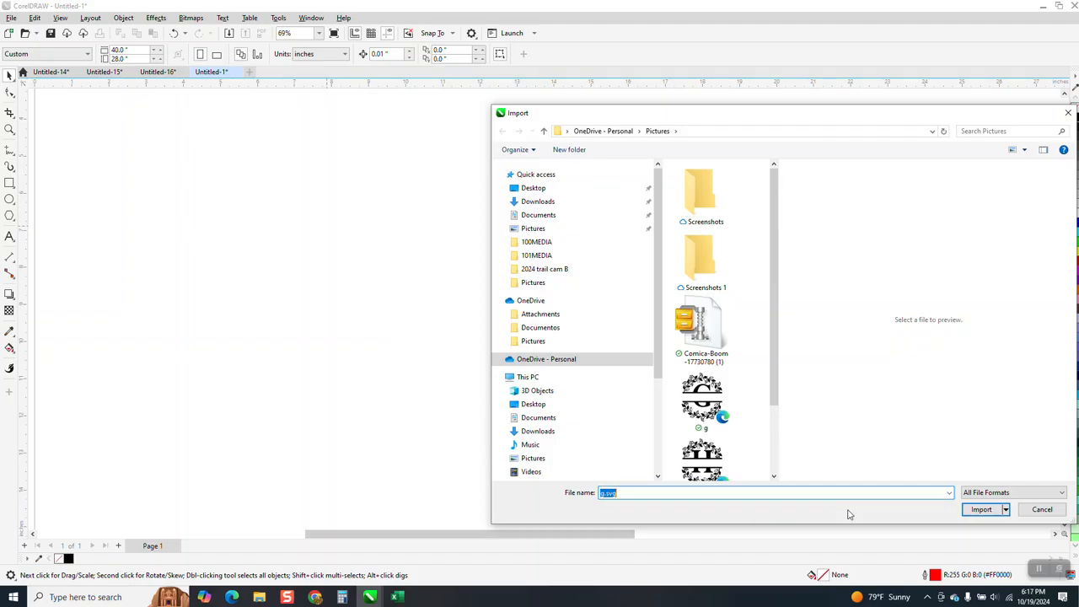
left_click(978, 509)
left_click(390, 168)
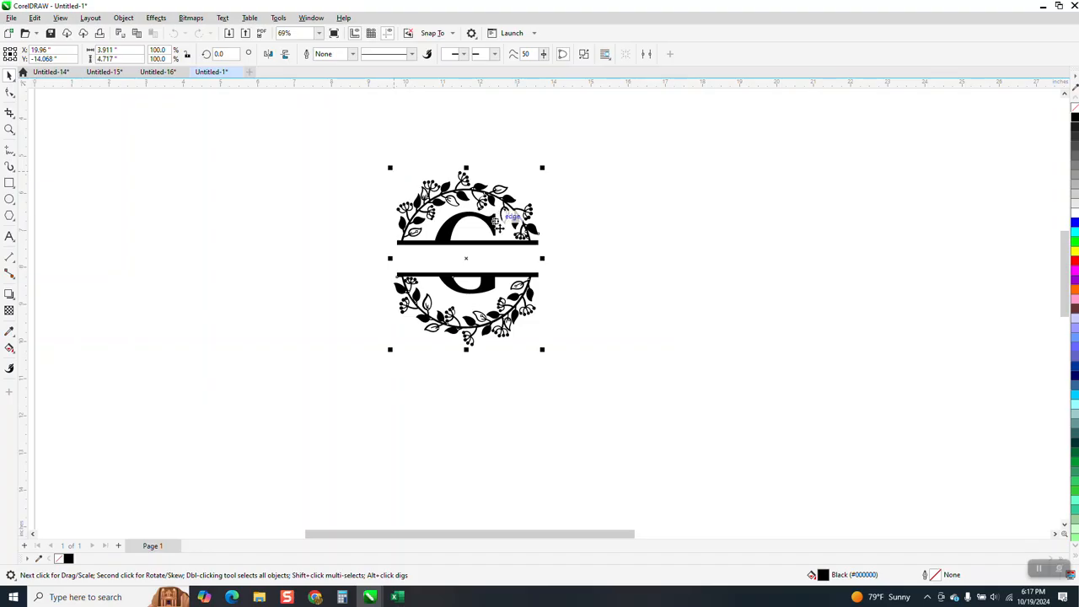
left_click(1074, 108)
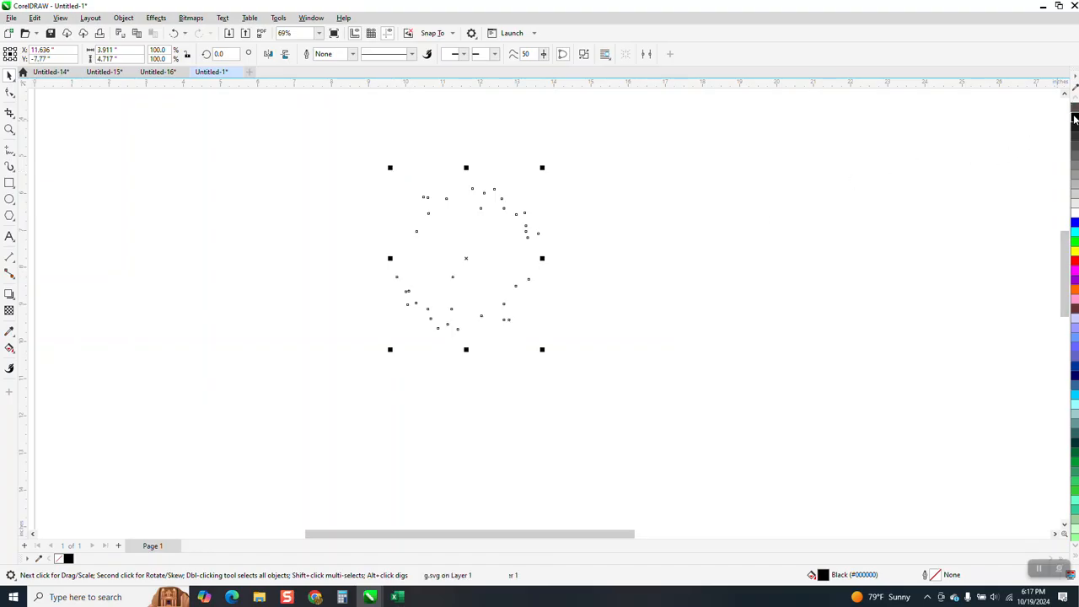
right_click(1074, 117)
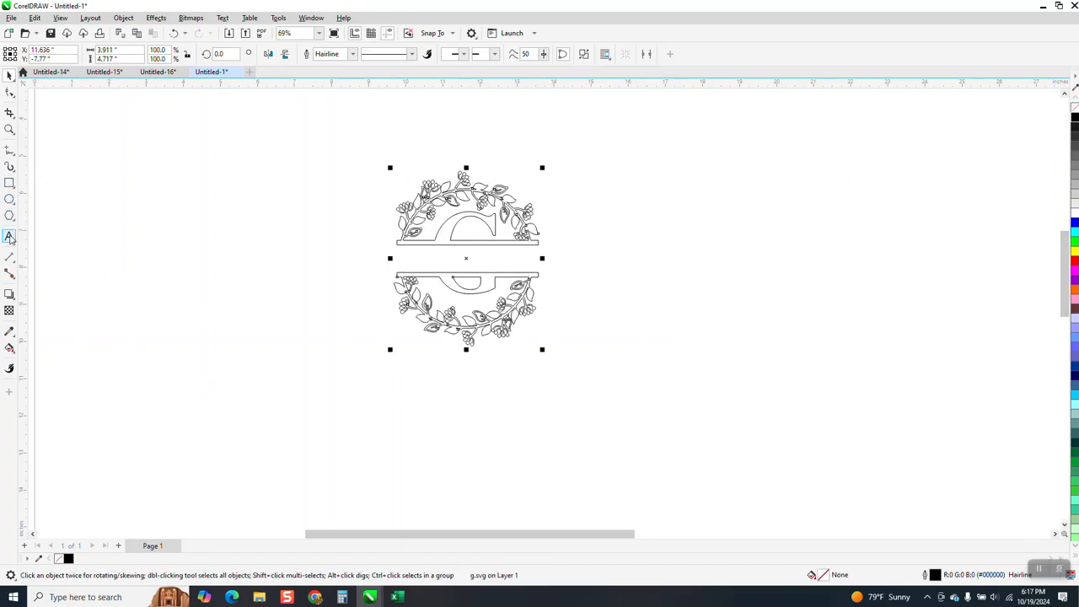
Add the text GREEN beside the G monogram and set its font to Cooper Black
left_click(9, 236)
left_click(623, 310)
type("GREEN")
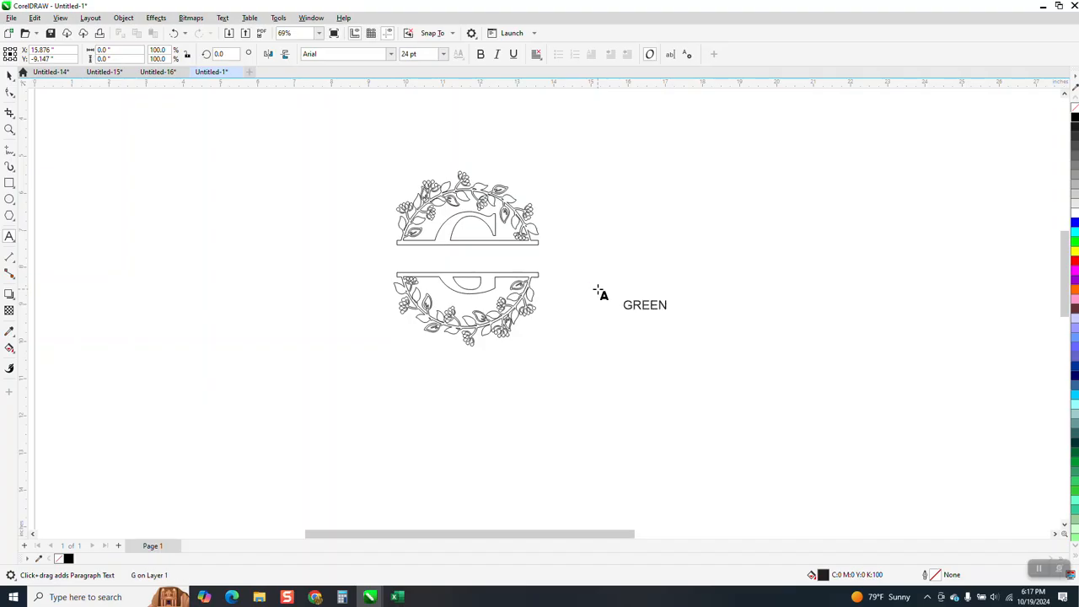
left_click(390, 53)
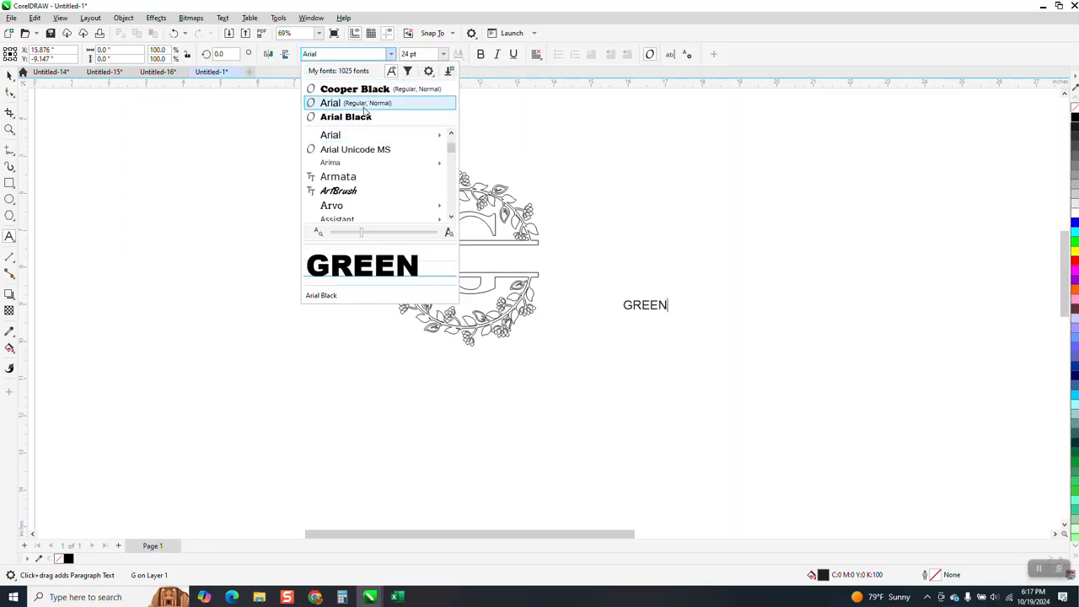
left_click(359, 89)
left_click(9, 74)
left_click(391, 54)
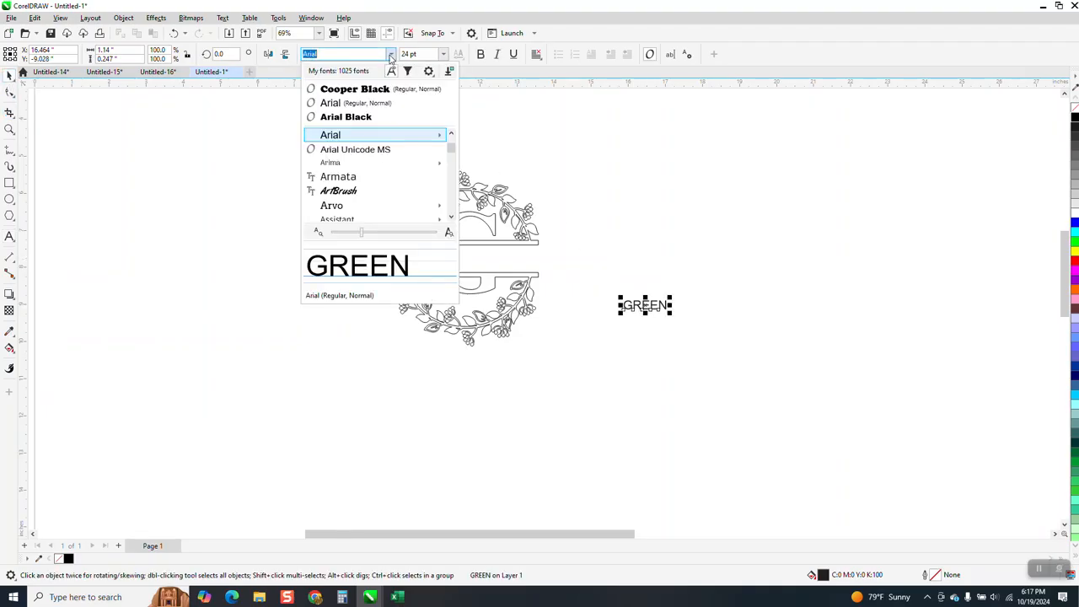
left_click(368, 90)
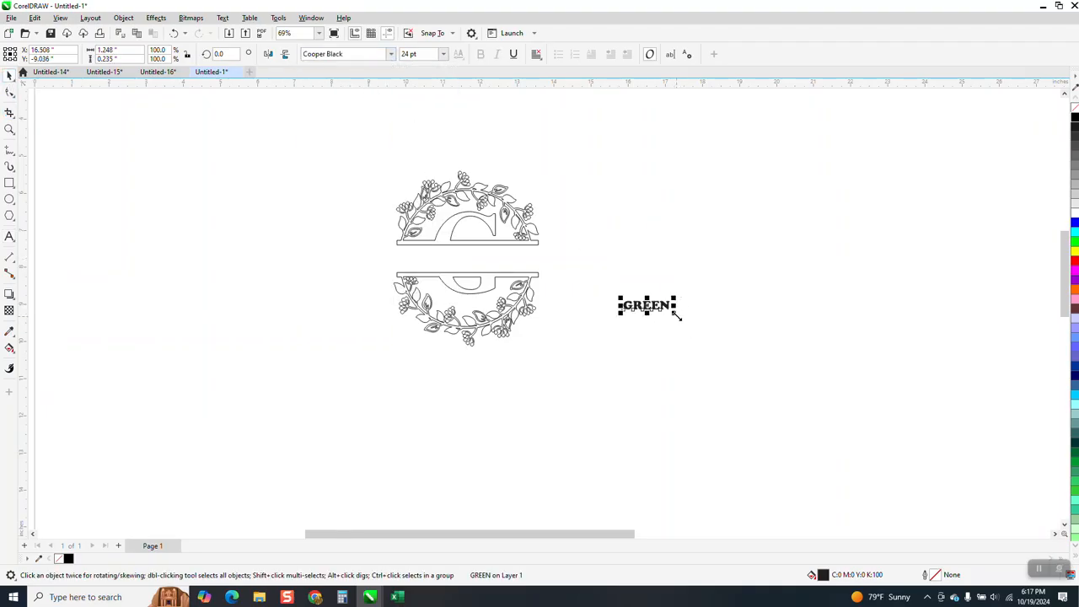
Scale the GREEN text to about 4.12 in wide and give it a red outline with no fill
left_click_drag(676, 315, 780, 332)
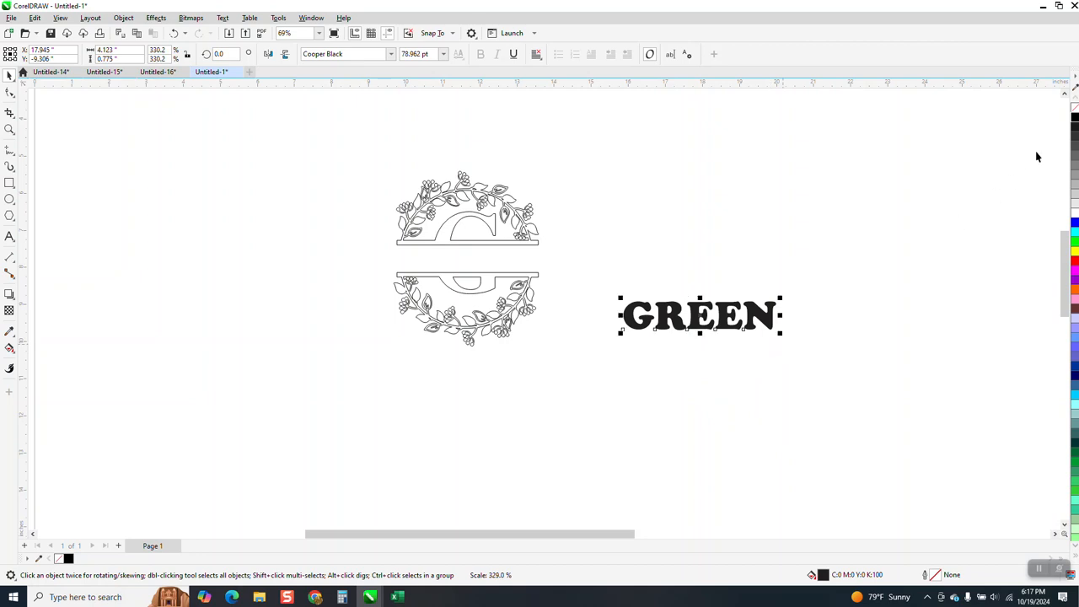
left_click(1075, 106)
right_click(1072, 261)
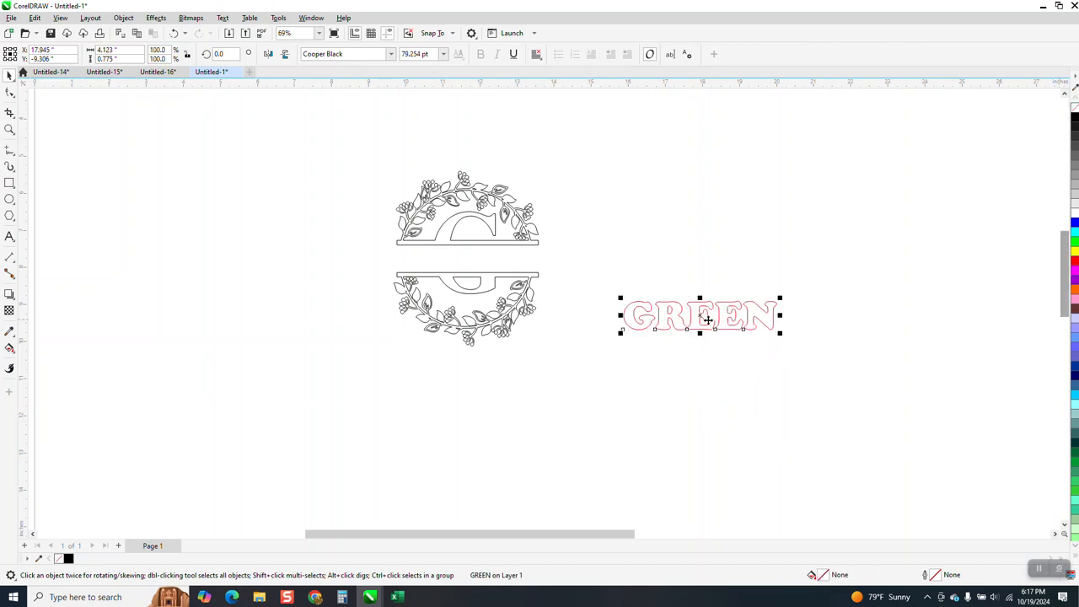
Center both the G monogram and the GREEN text on the page so the text sits in the monogram's gap
left_click_drag(707, 318, 476, 264)
left_click(9, 129)
left_click_drag(349, 189, 668, 366)
left_click(9, 74)
left_click(463, 161)
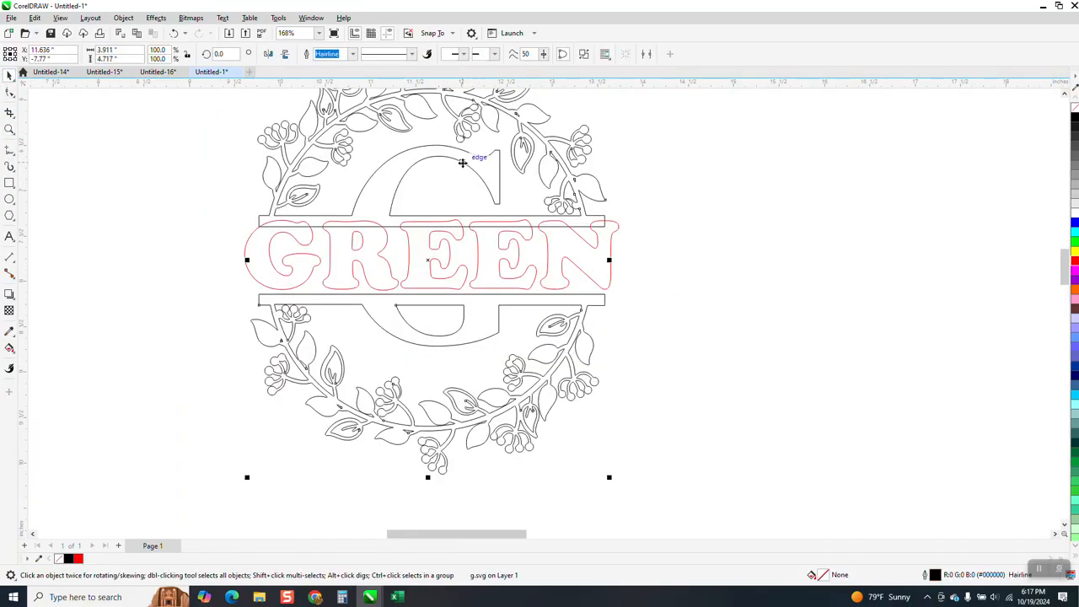
key("p")
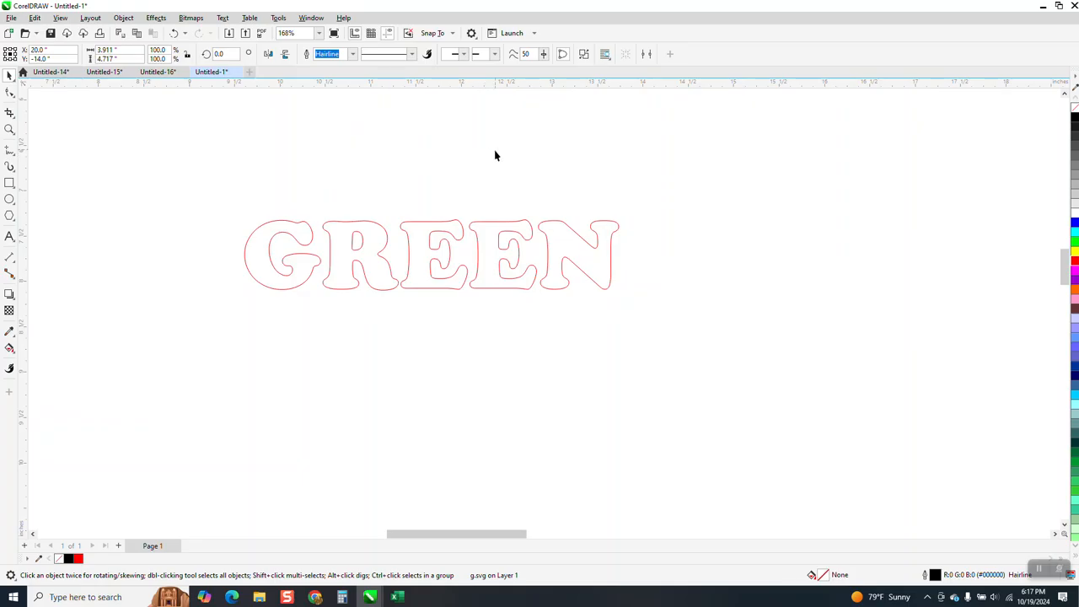
scroll(486, 187, "down", 1)
left_click(495, 215)
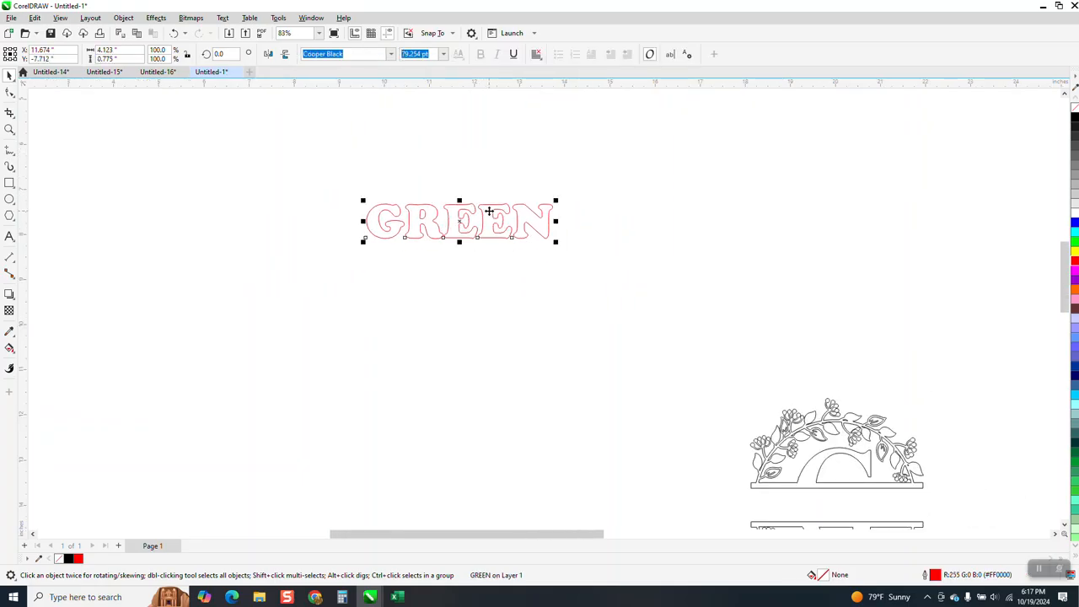
key("p")
Resize the GREEN text about its center to about 3.73 in wide and 0.82 in high so it overlaps both bars
left_click(9, 129)
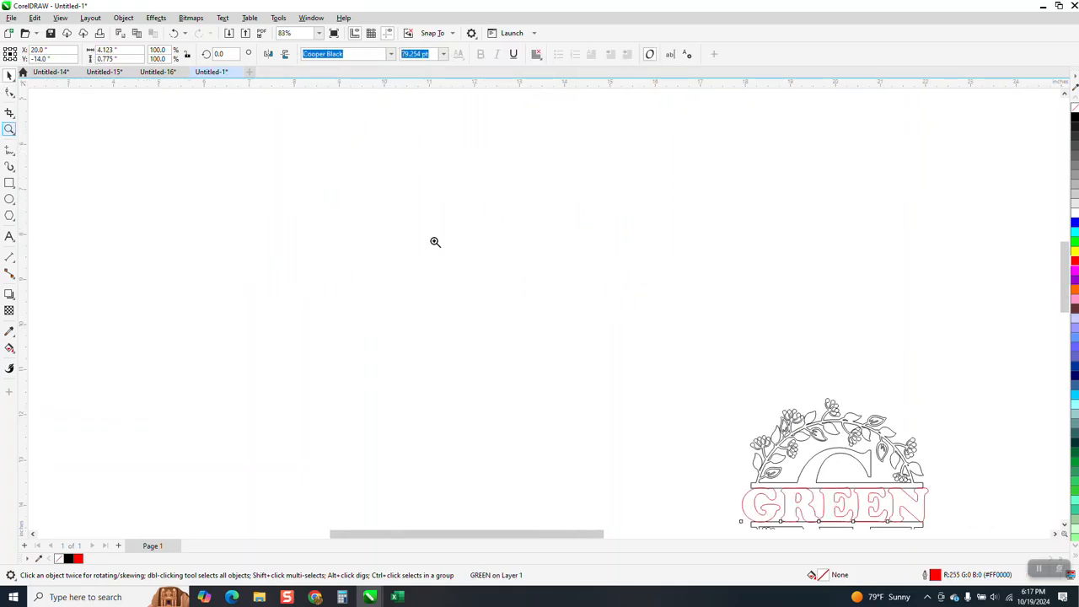
left_click_drag(824, 515, 975, 523)
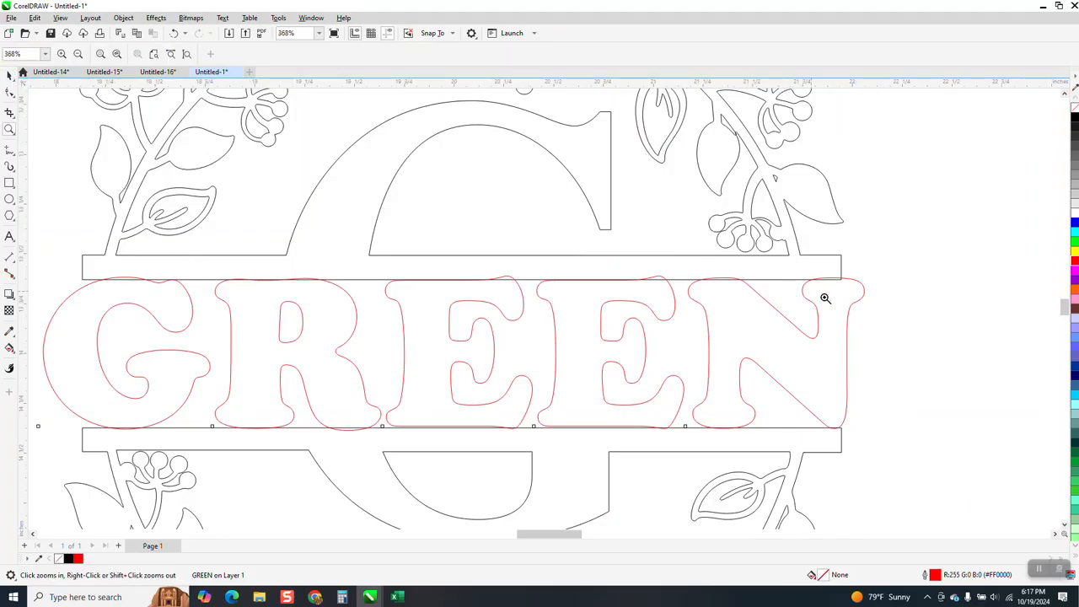
left_click(10, 75)
left_click_drag(869, 353, 810, 357)
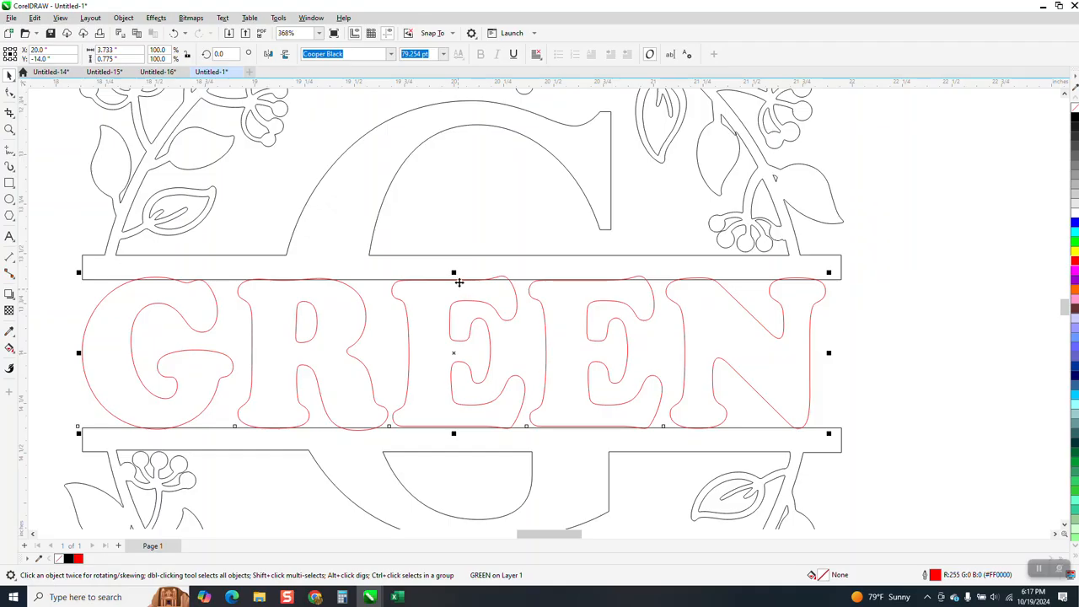
left_click_drag(453, 273, 451, 271)
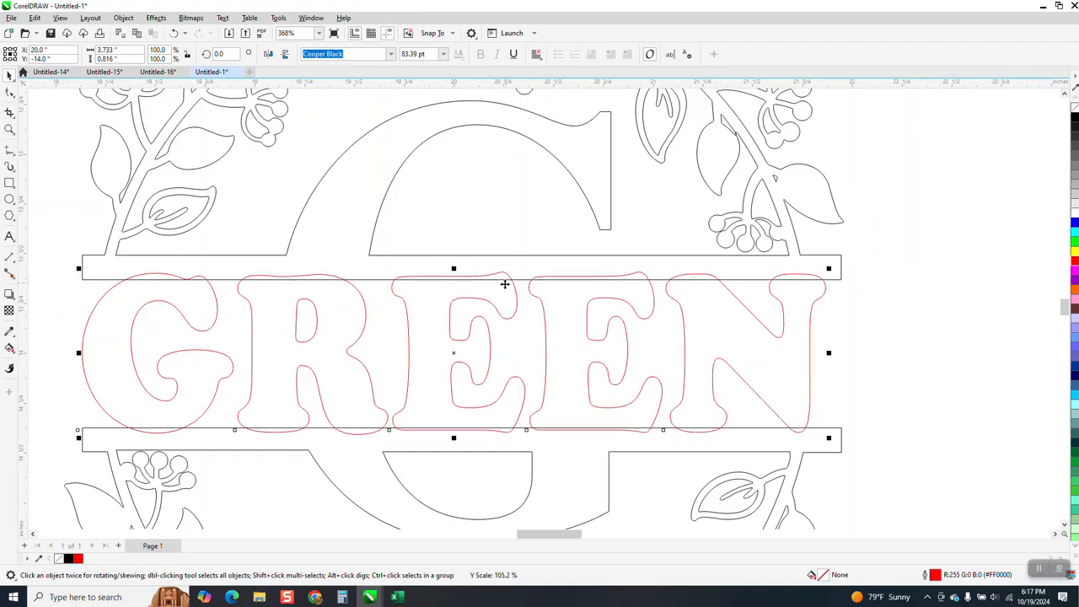
Select the GREEN text together with the G monogram and weld them into one shape
scroll(455, 278, "down", 5)
left_click_drag(423, 305, 708, 463)
left_click(345, 53)
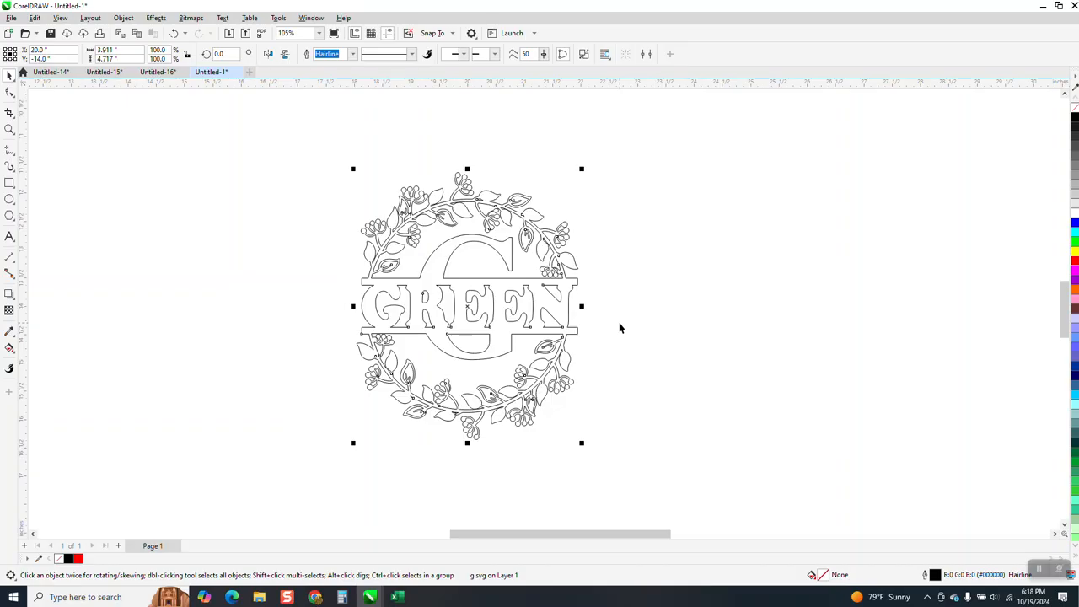
Fill the welded GREEN monogram with blue and no outline using Smart Fill
left_click(15, 348)
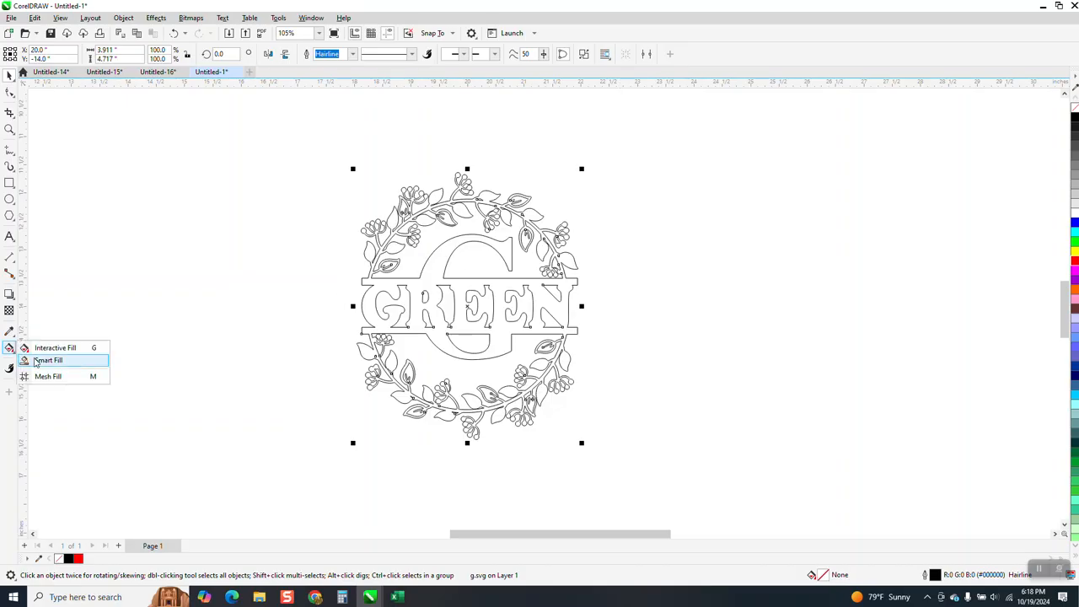
left_click(51, 360)
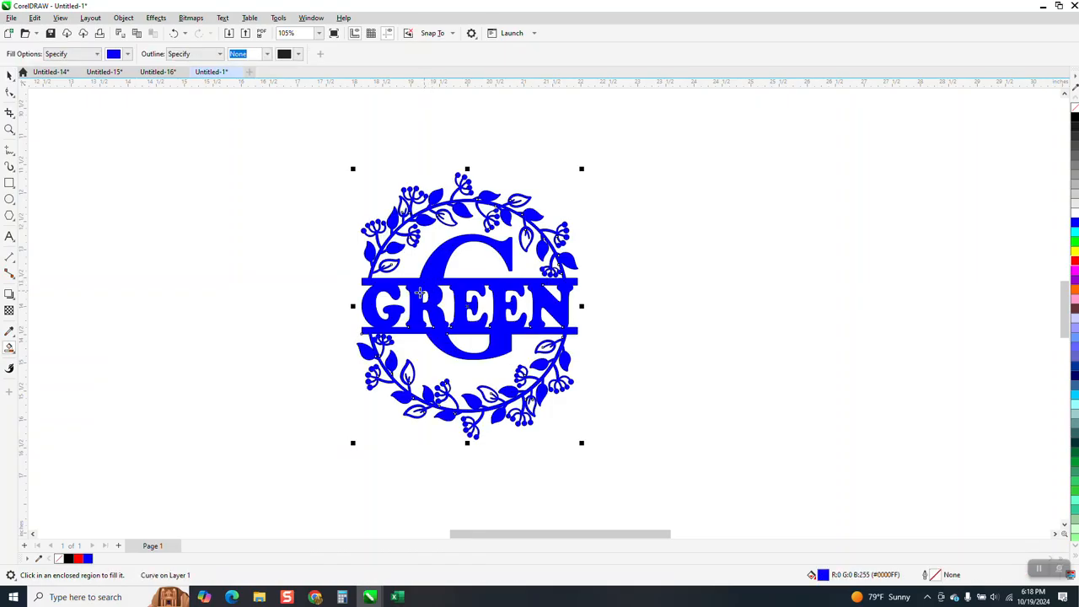
left_click(9, 75)
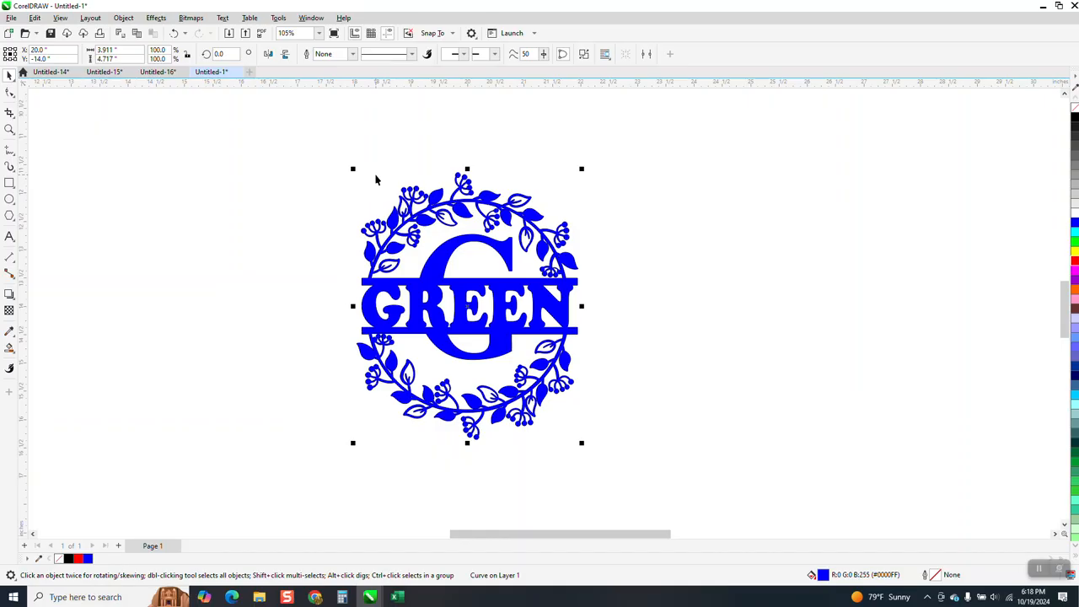
left_click(635, 308)
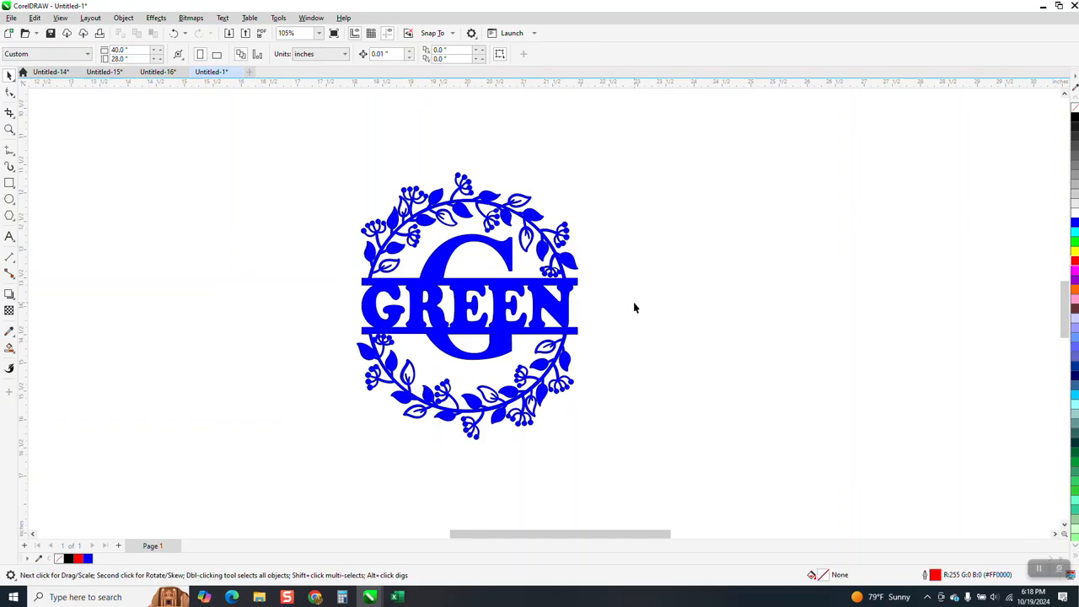
left_click(9, 129)
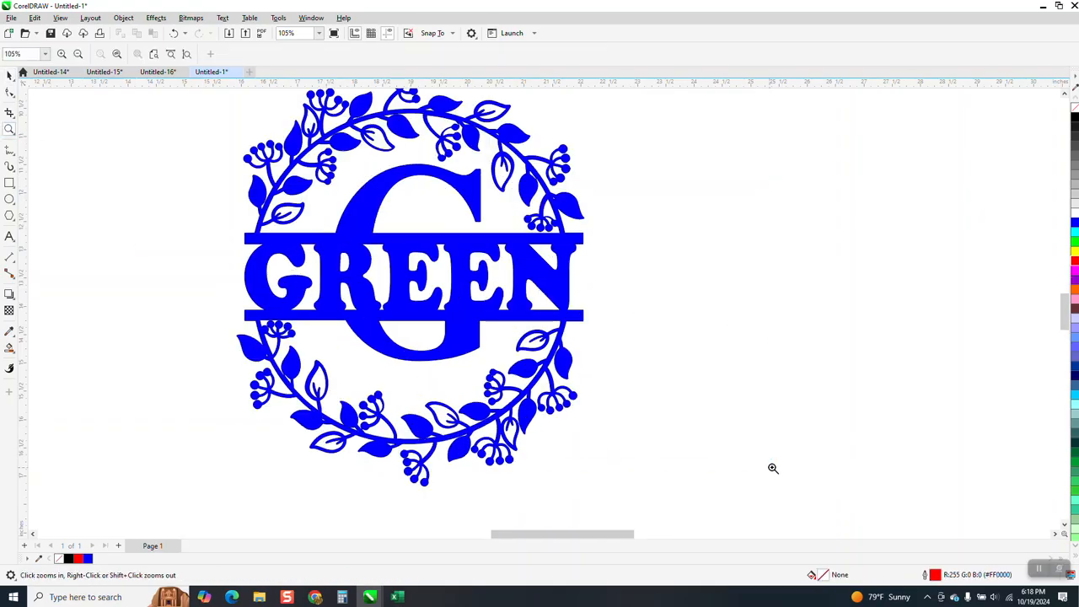